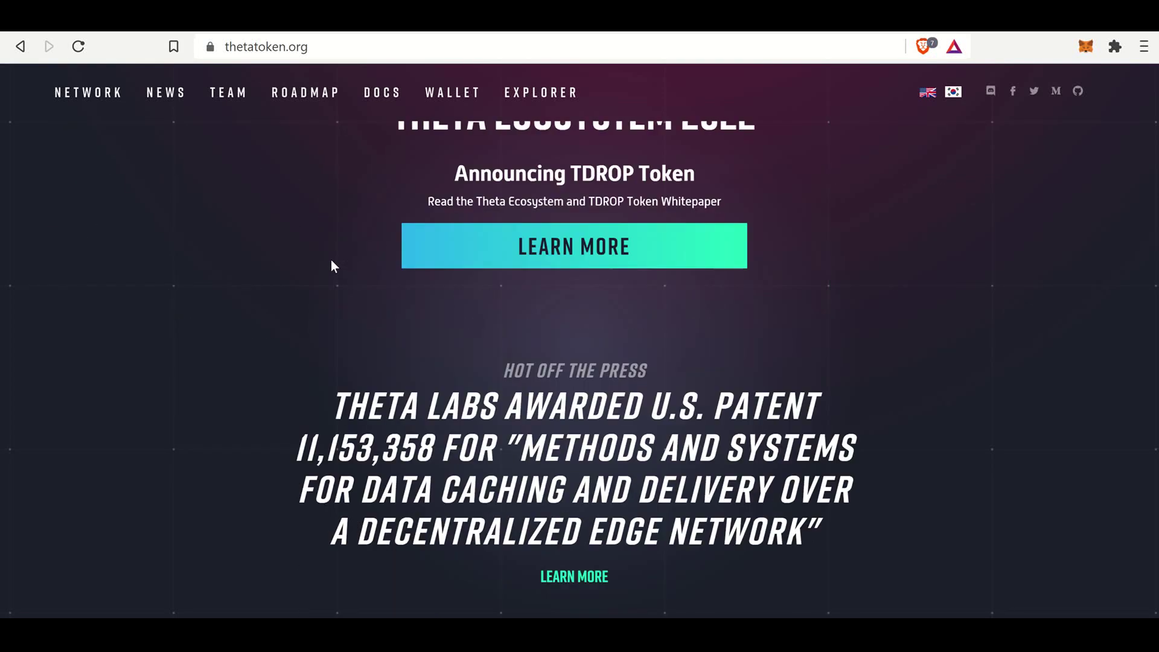
# Glance at the open YouTube channel tab, then return to the Theta Network homepage
pyautogui.scroll(3, 330, 265)
pyautogui.scroll(3, 330, 266)
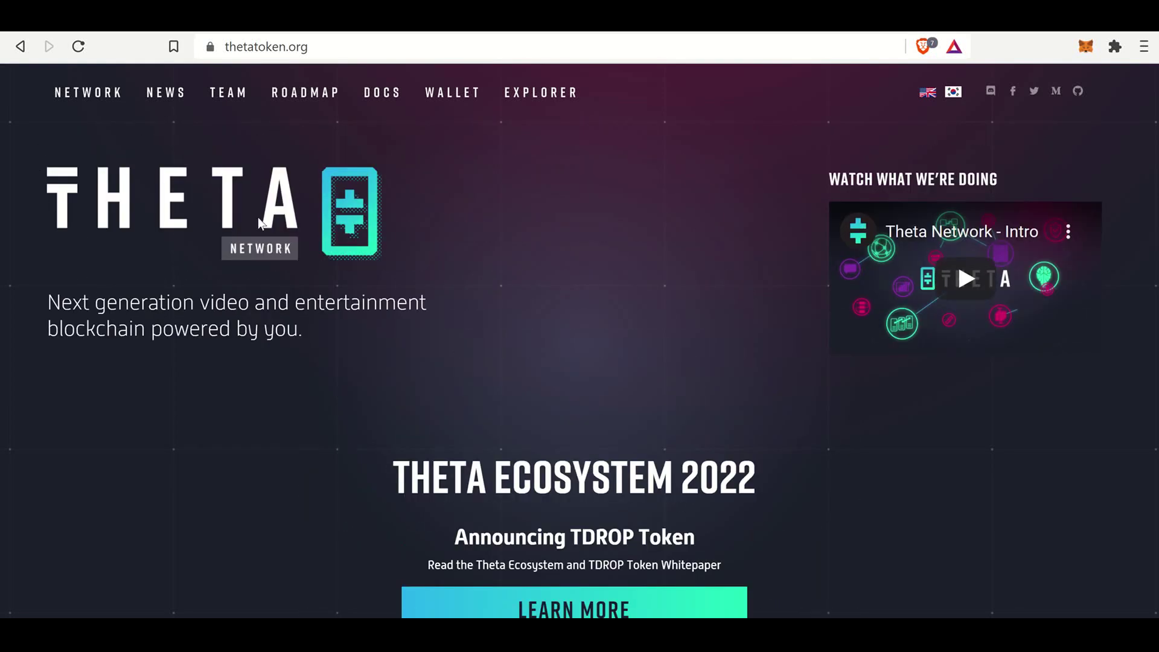
pyautogui.click(236, 33)
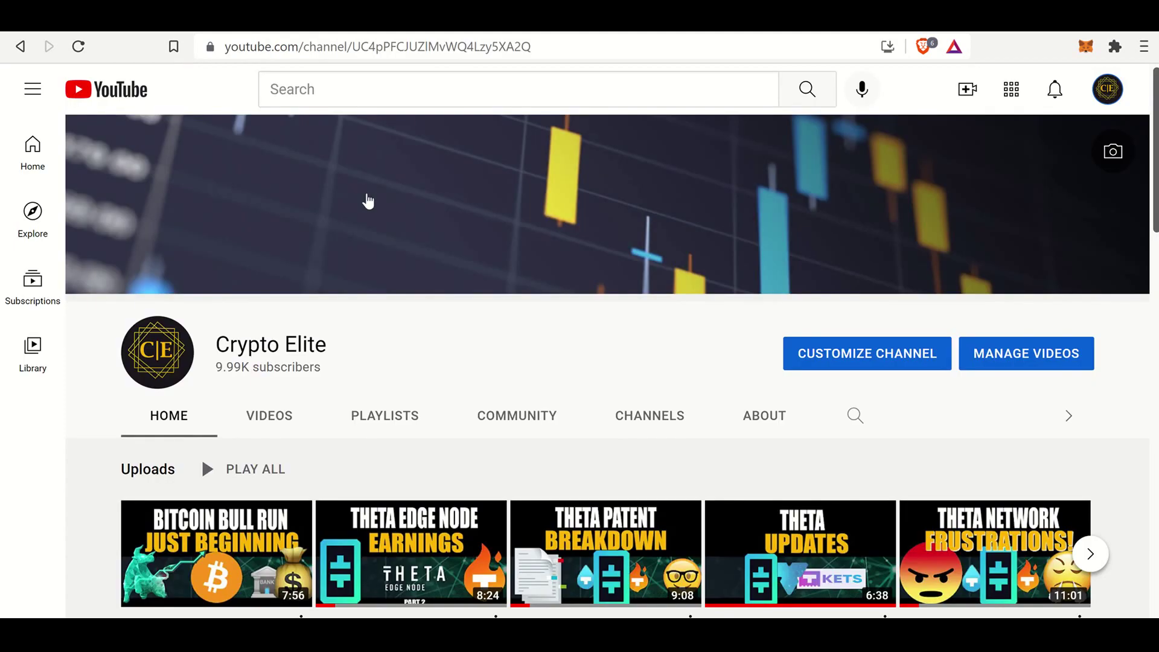
pyautogui.scroll(-3, 401, 209)
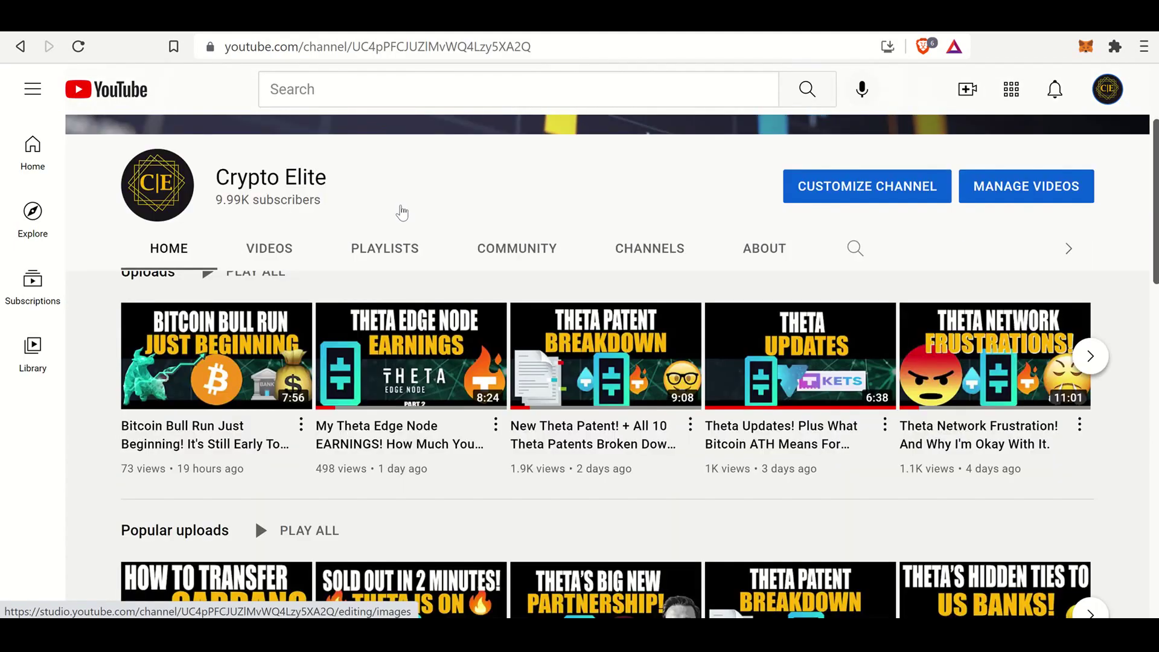
pyautogui.scroll(-2, 397, 205)
pyautogui.scroll(5, 386, 181)
pyautogui.click(365, 33)
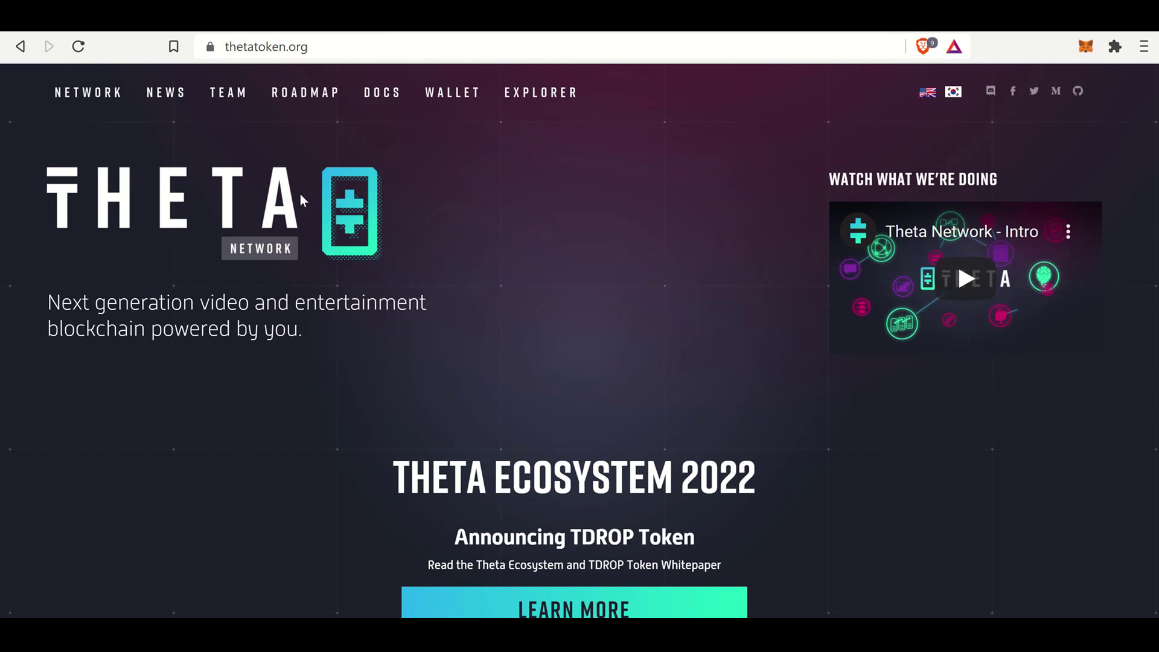
# Unlock the Theta web wallet with YouTubeVideoKeyStore.keystore and its password
pyautogui.click(442, 94)
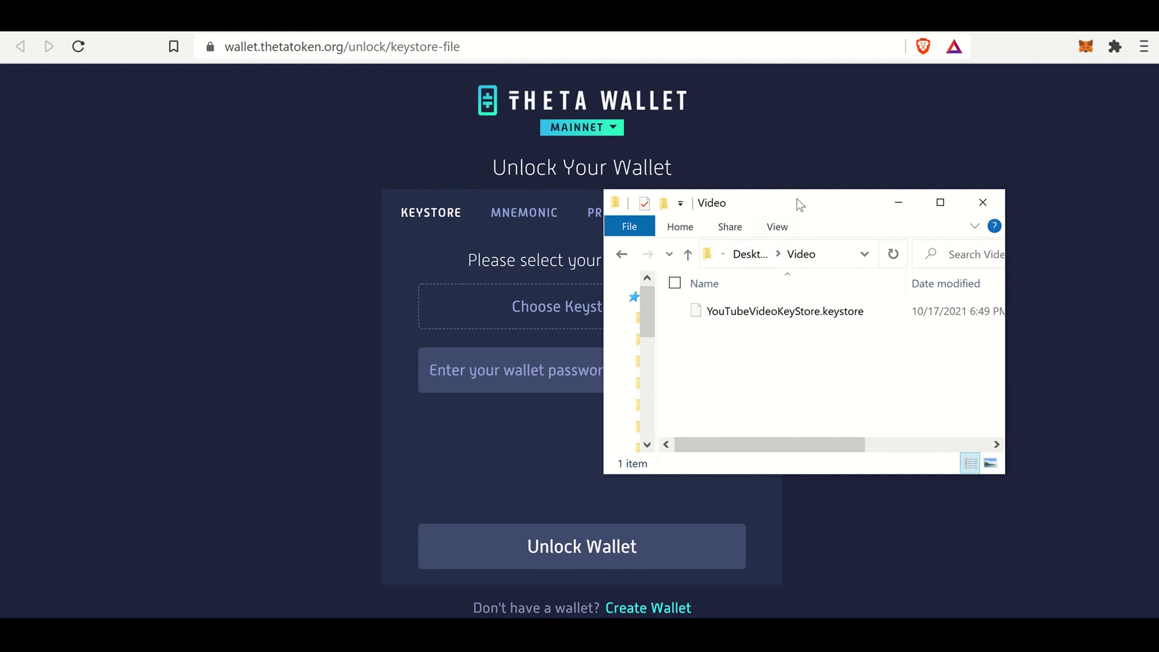
pyautogui.moveTo(797, 202); pyautogui.dragTo(905, 190)
pyautogui.click(890, 300)
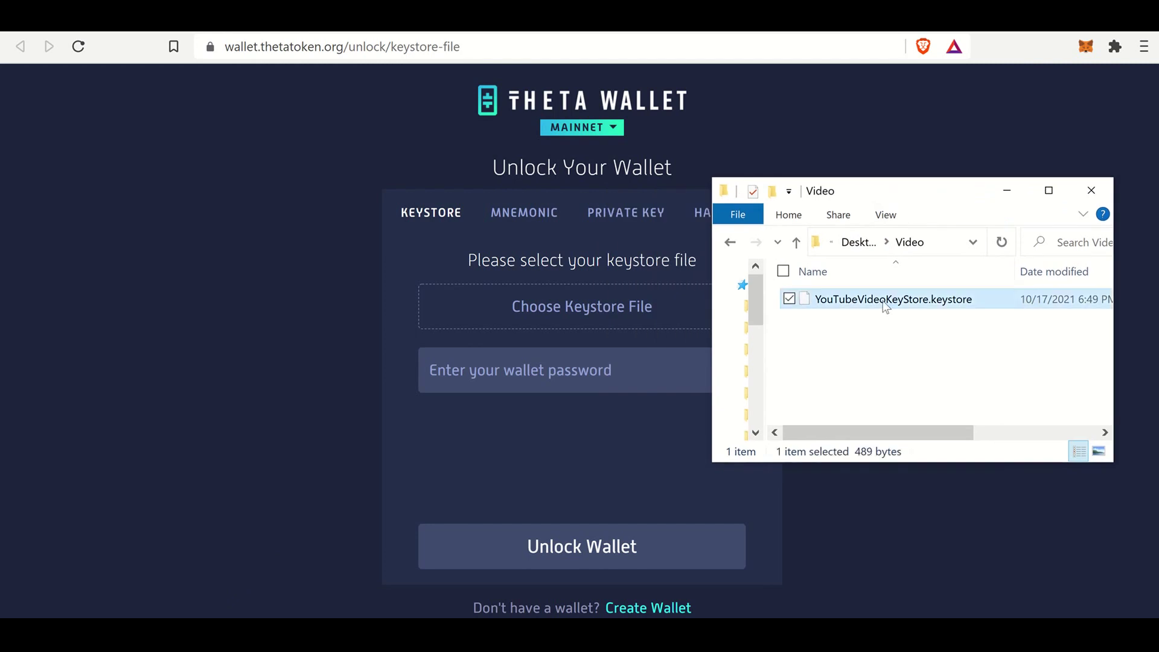
pyautogui.moveTo(884, 304); pyautogui.dragTo(543, 338)
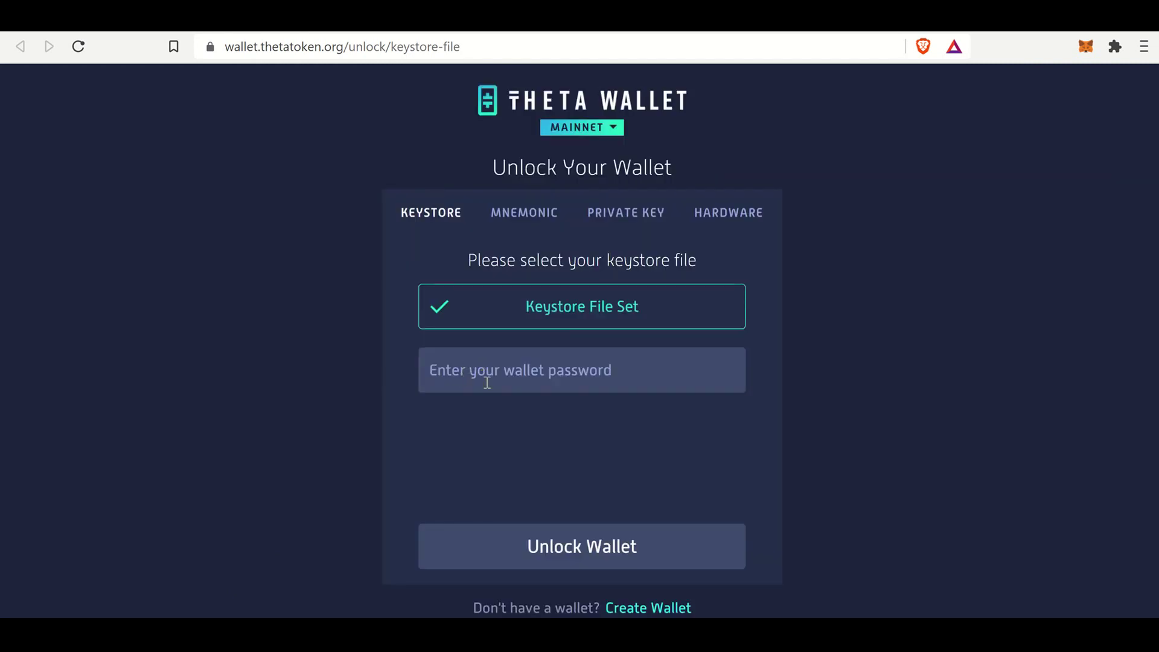
pyautogui.write('a')
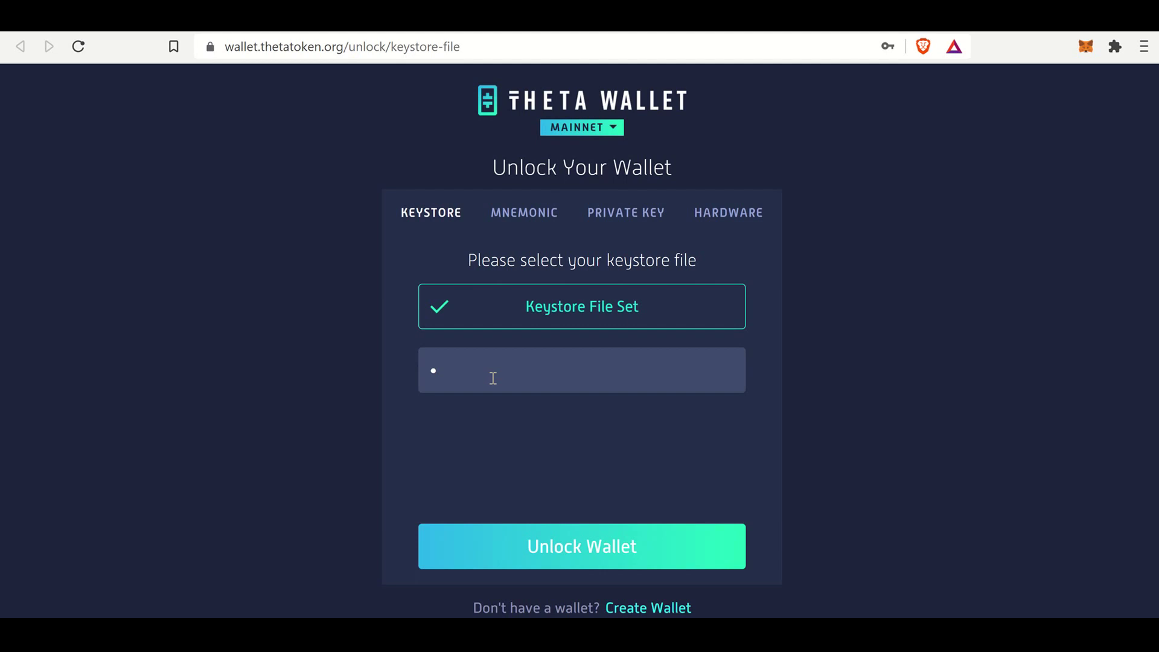
pyautogui.write('*************')
pyautogui.press('Return')
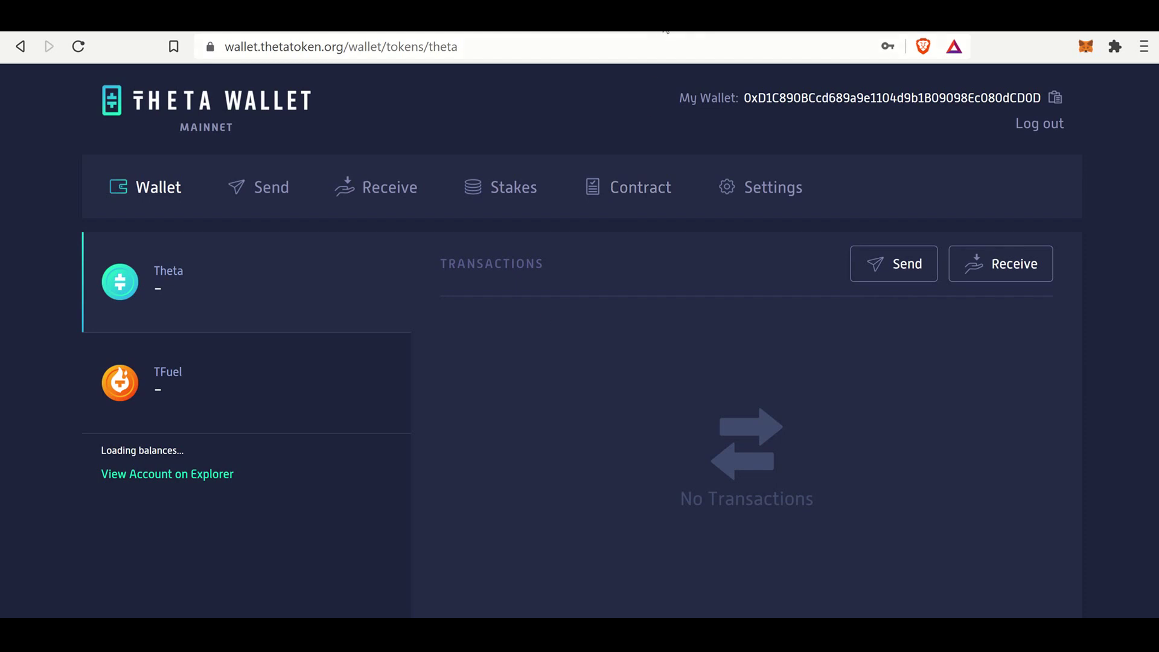
# Back on the Browser Extension Wallet guide, dismiss the MetaMask popup and follow the Web Store link
pyautogui.hotkey('alt', 'Left')
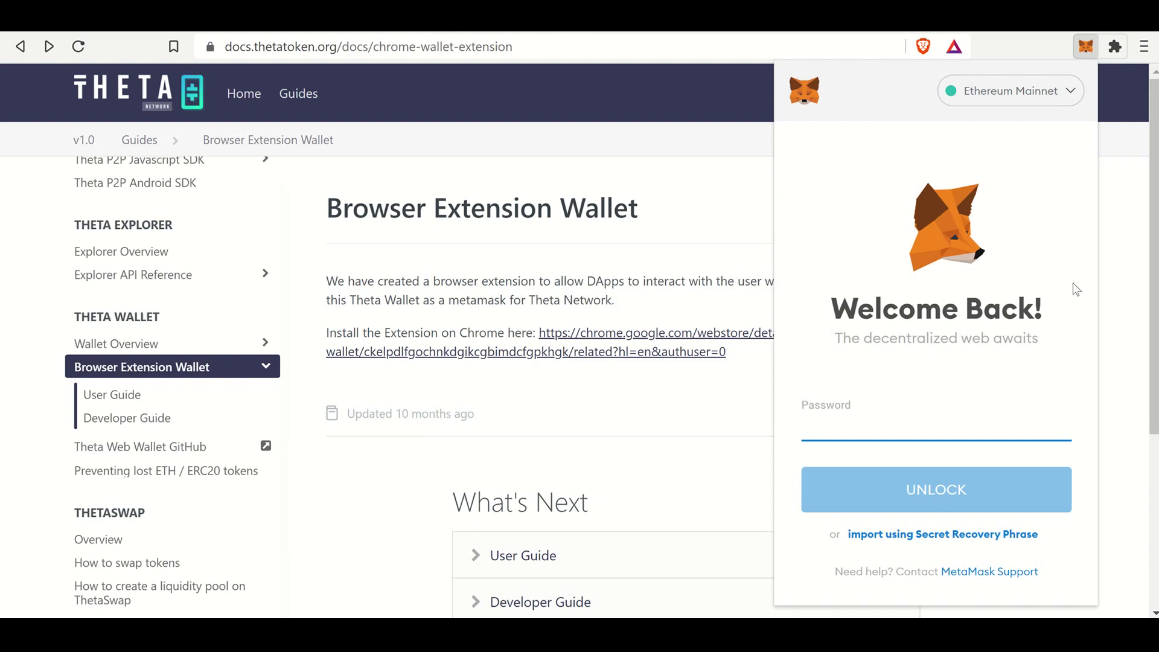
pyautogui.moveTo(669, 281); pyautogui.dragTo(676, 281)
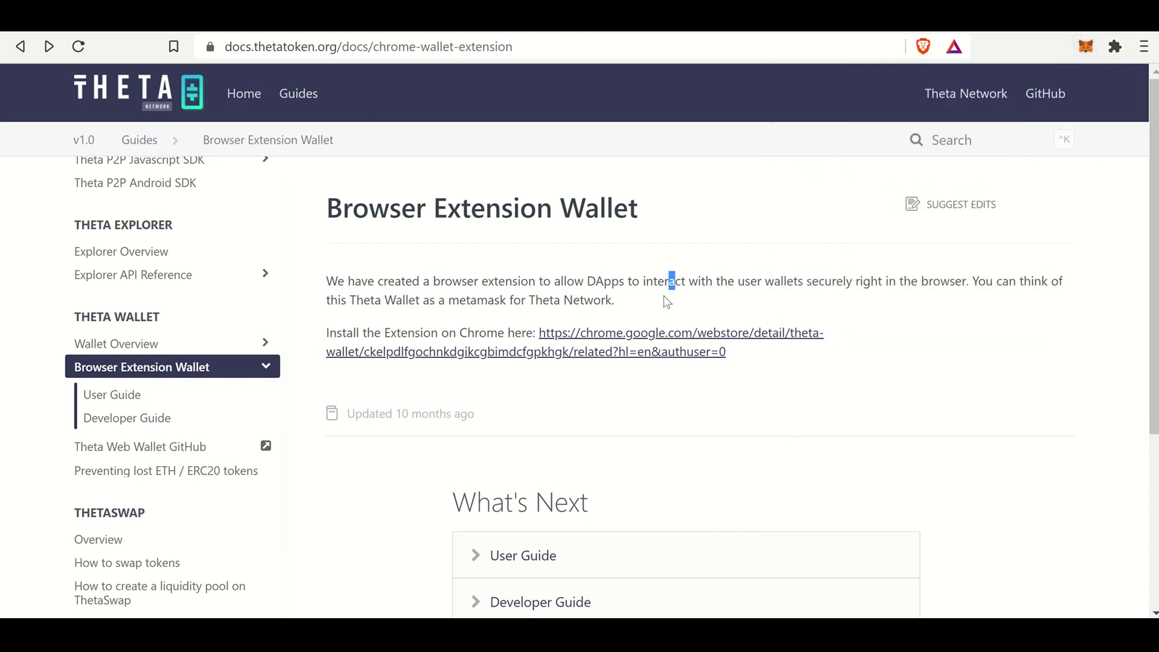
pyautogui.click(644, 358)
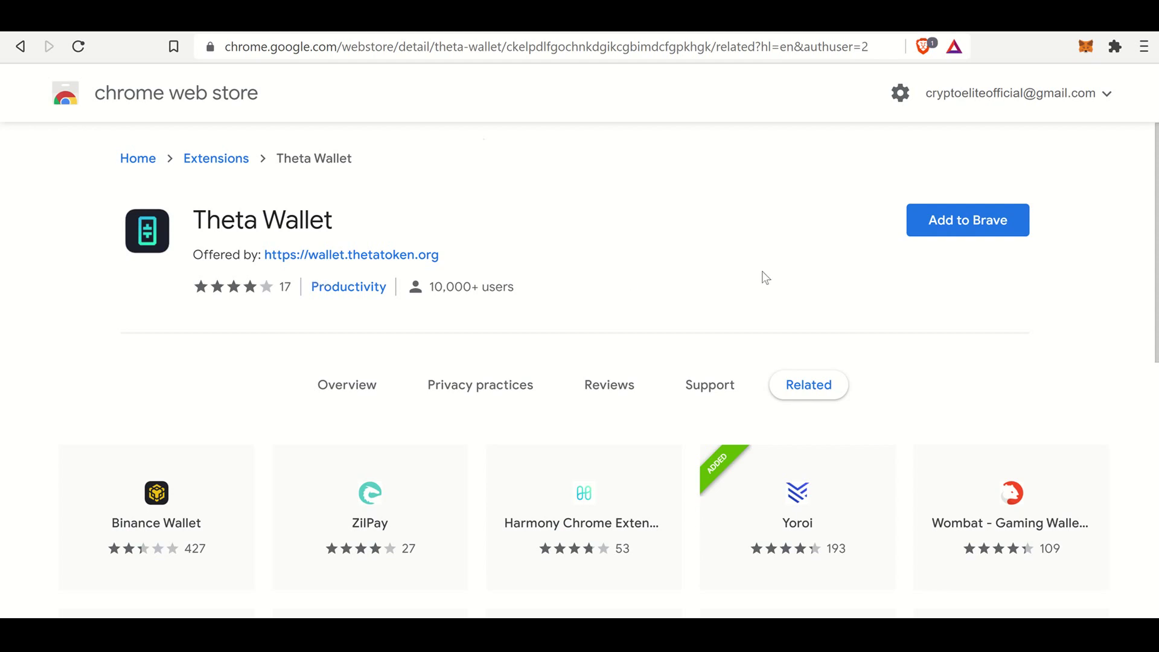
# Add the Theta Wallet extension to Brave and confirm the installation
pyautogui.click(957, 224)
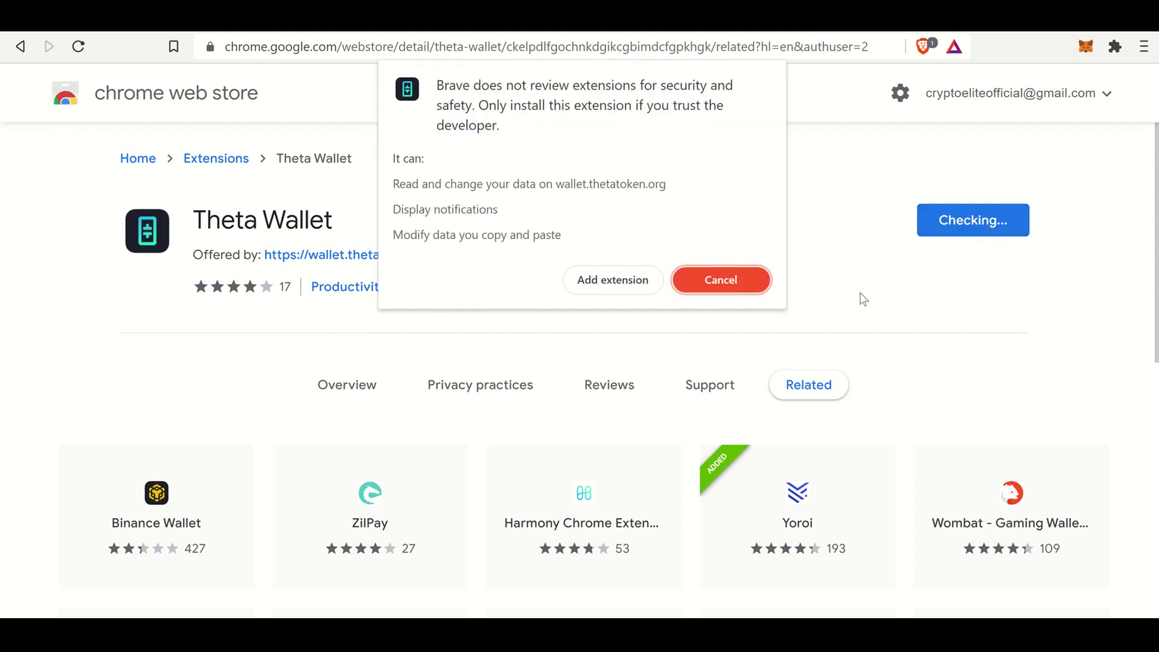
pyautogui.click(626, 280)
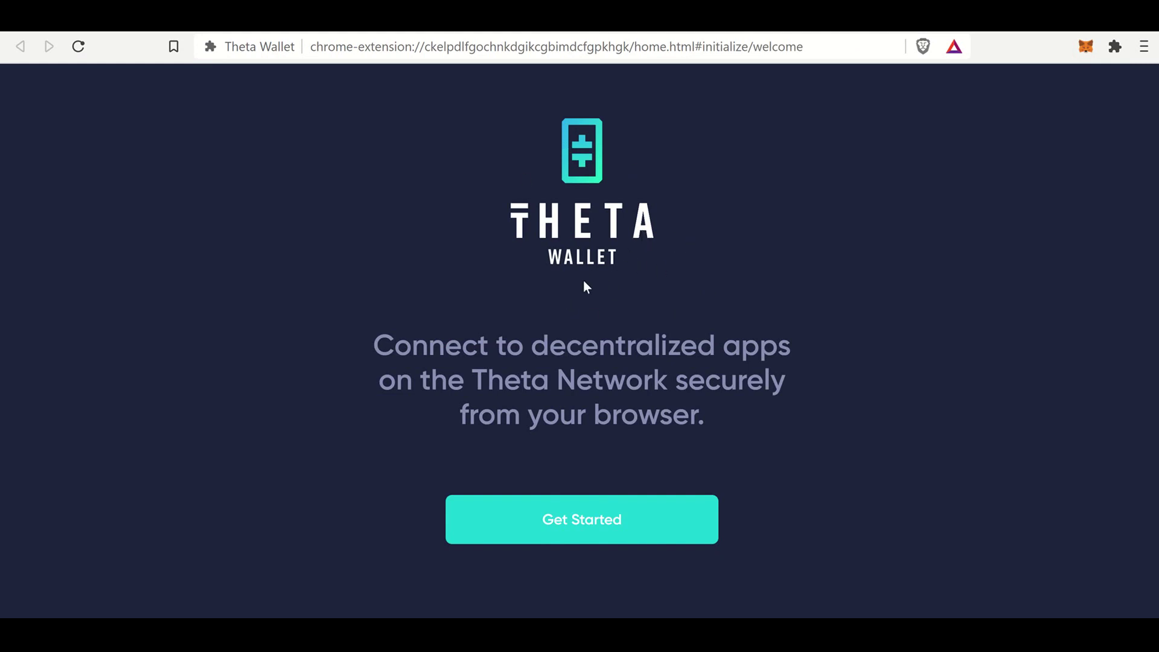
# Choose Create Wallet, enter and confirm the wallet password, and tick the no-recovery acknowledgement
pyautogui.click(620, 518)
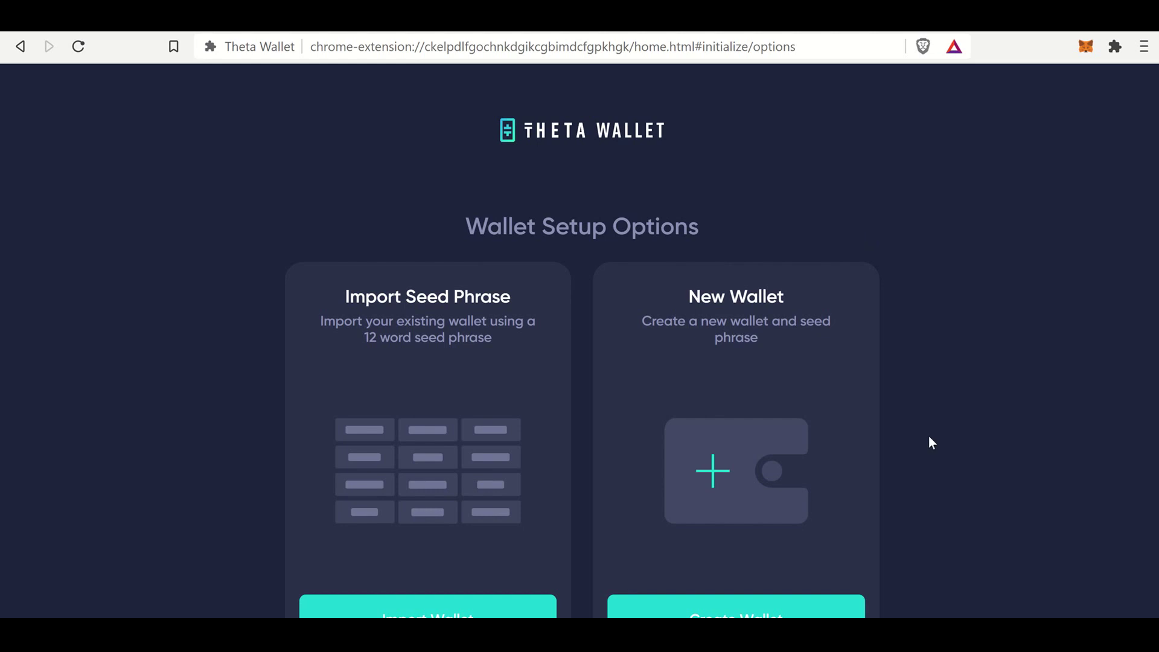
pyautogui.hotkey('ctrl', '-')
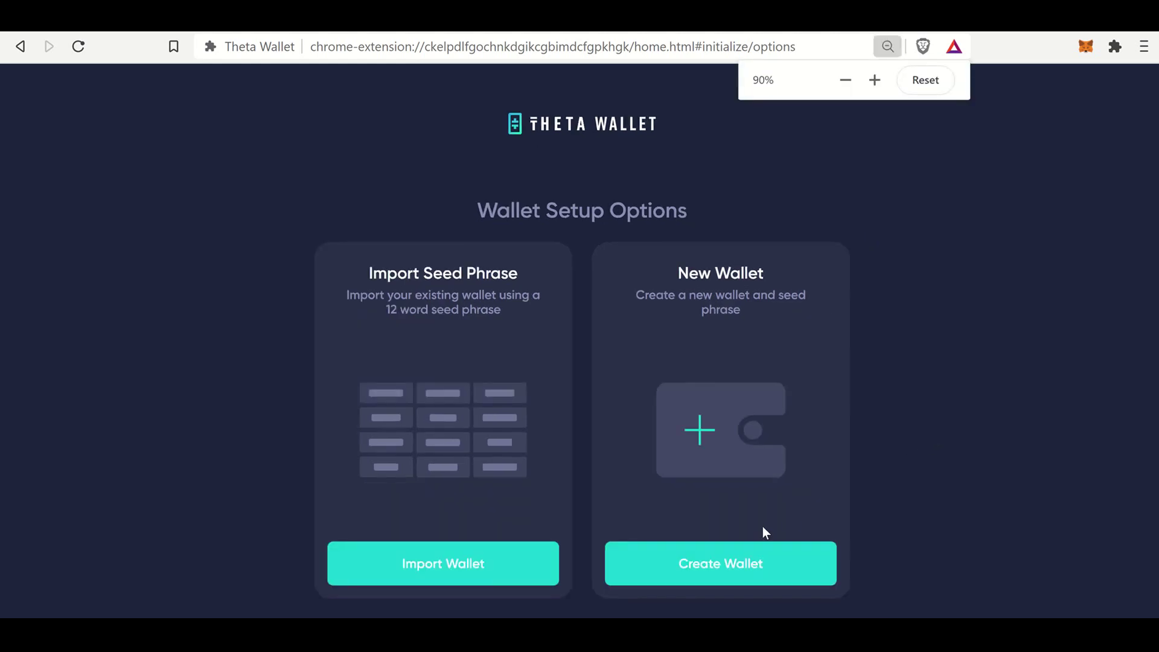
pyautogui.click(756, 562)
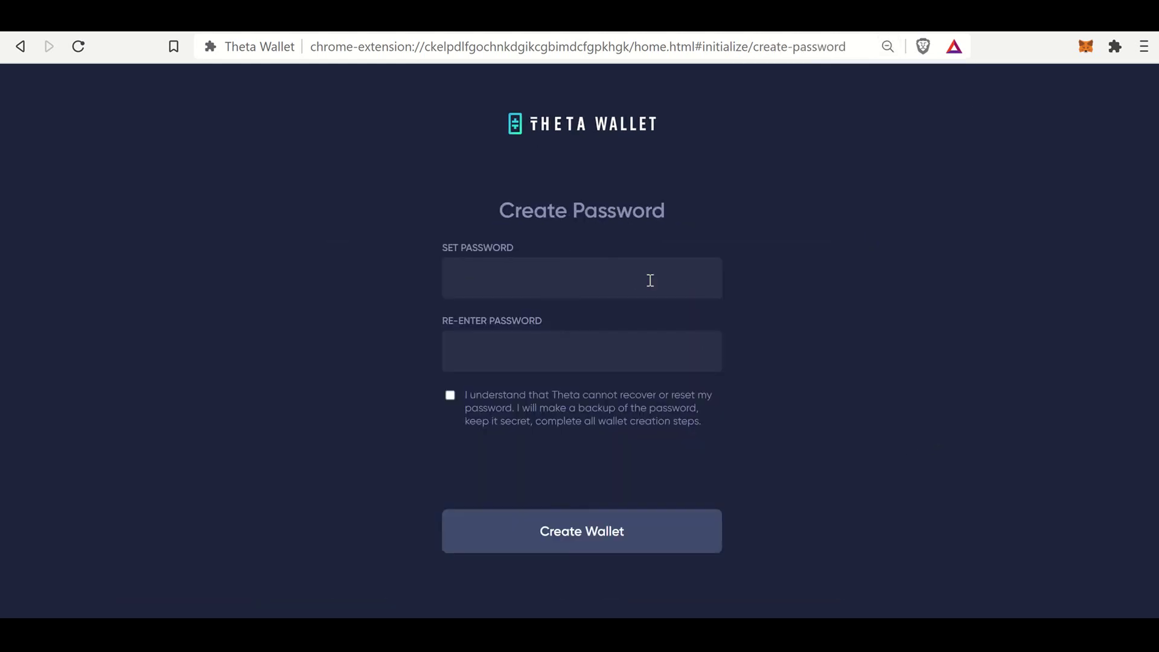
pyautogui.write('••••••••••••••')
pyautogui.press('Tab')
pyautogui.write('•••••••')
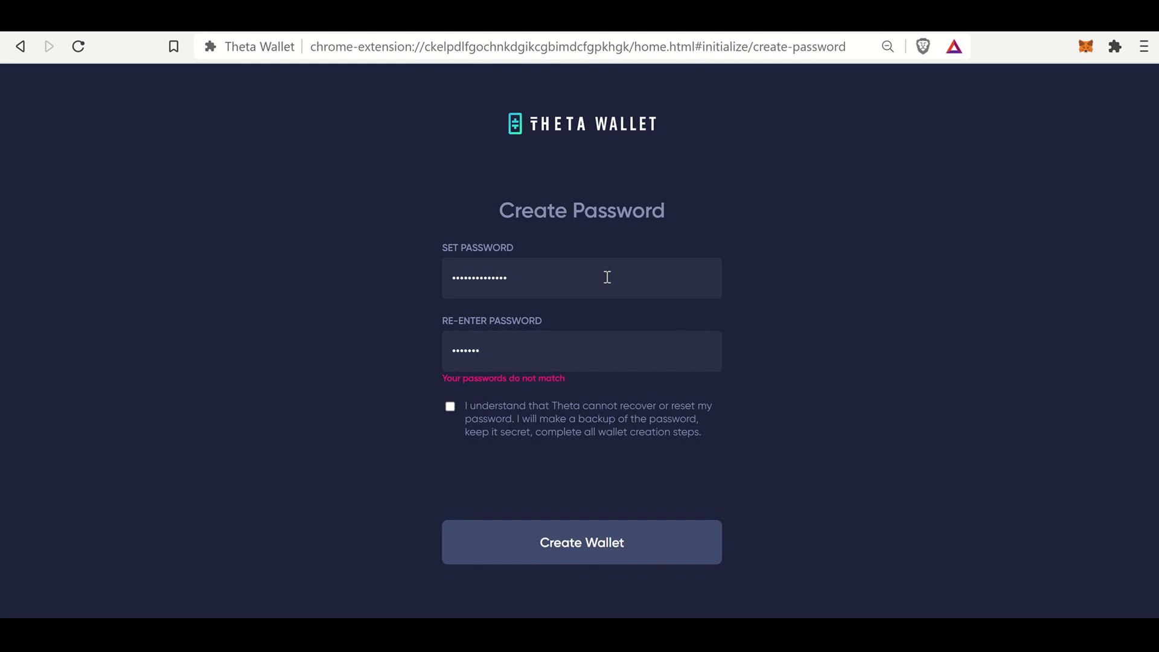
pyautogui.write('•••••••')
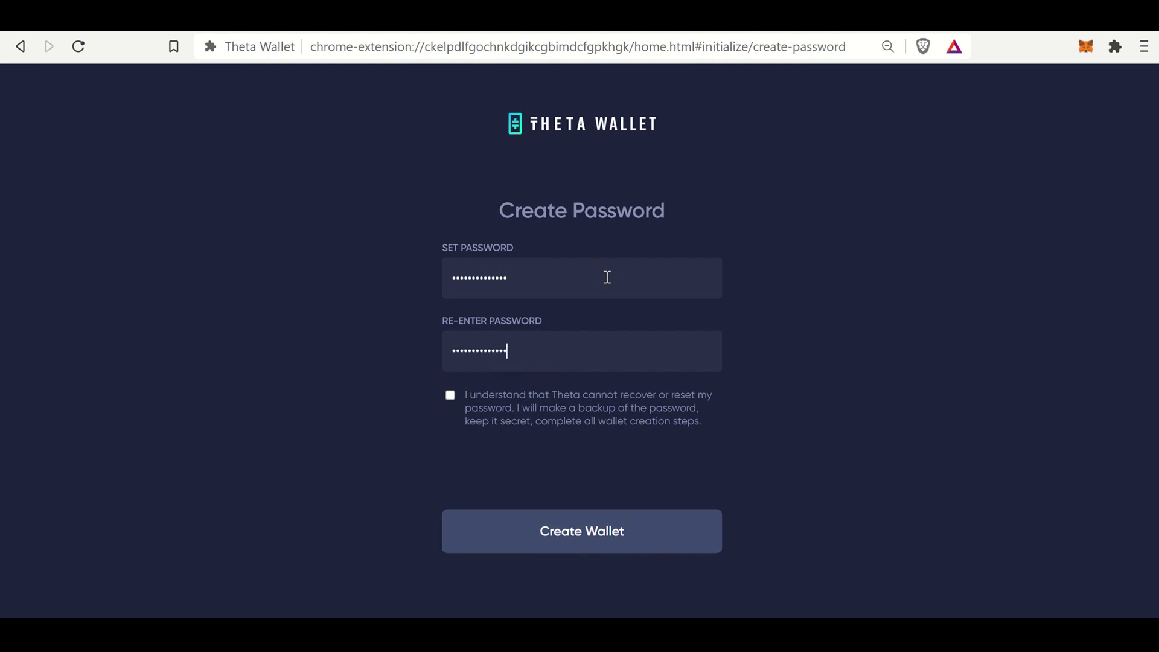
pyautogui.click(450, 395)
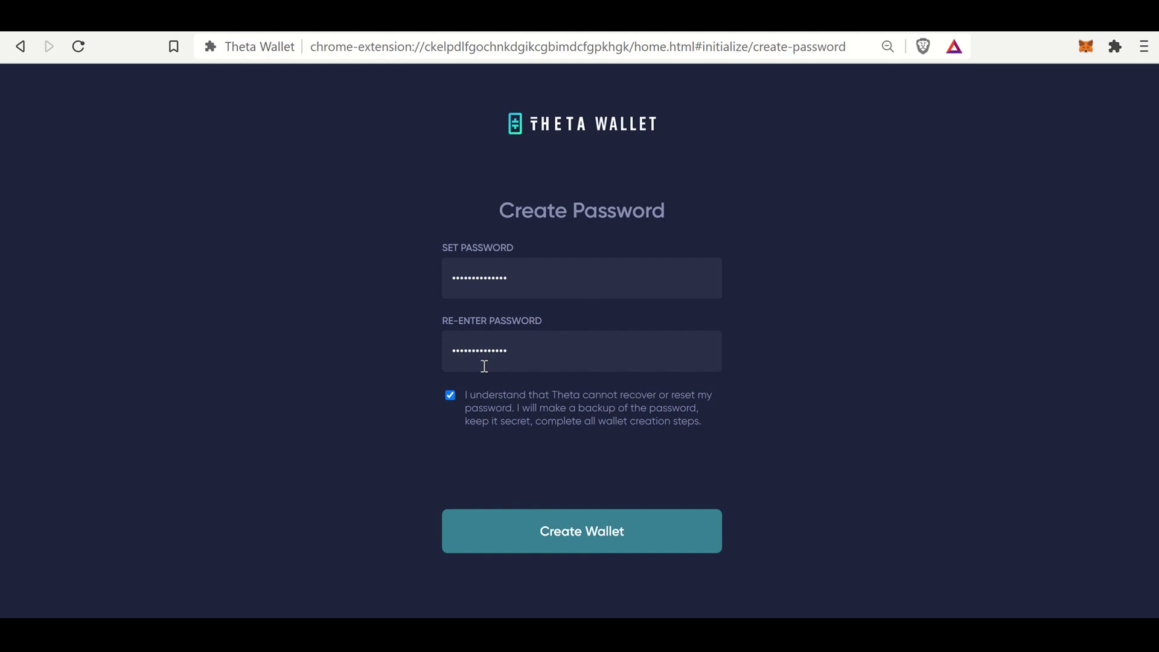
# Reveal the 12-word secret backup phrase and copy all the words
pyautogui.click(573, 543)
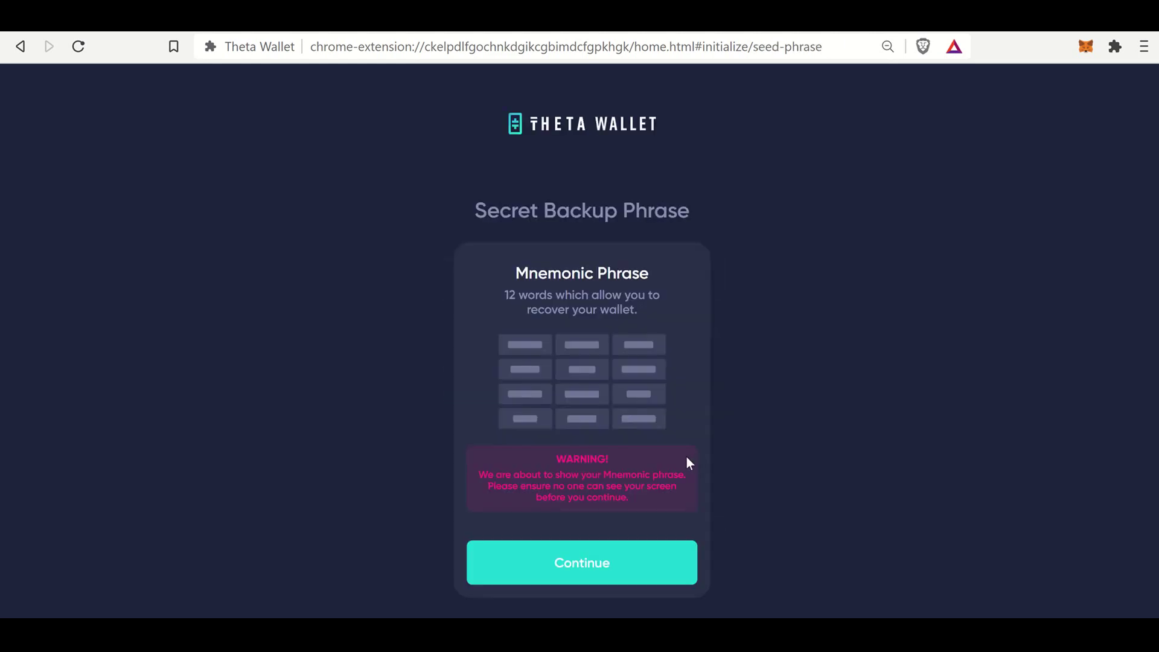
pyautogui.click(598, 562)
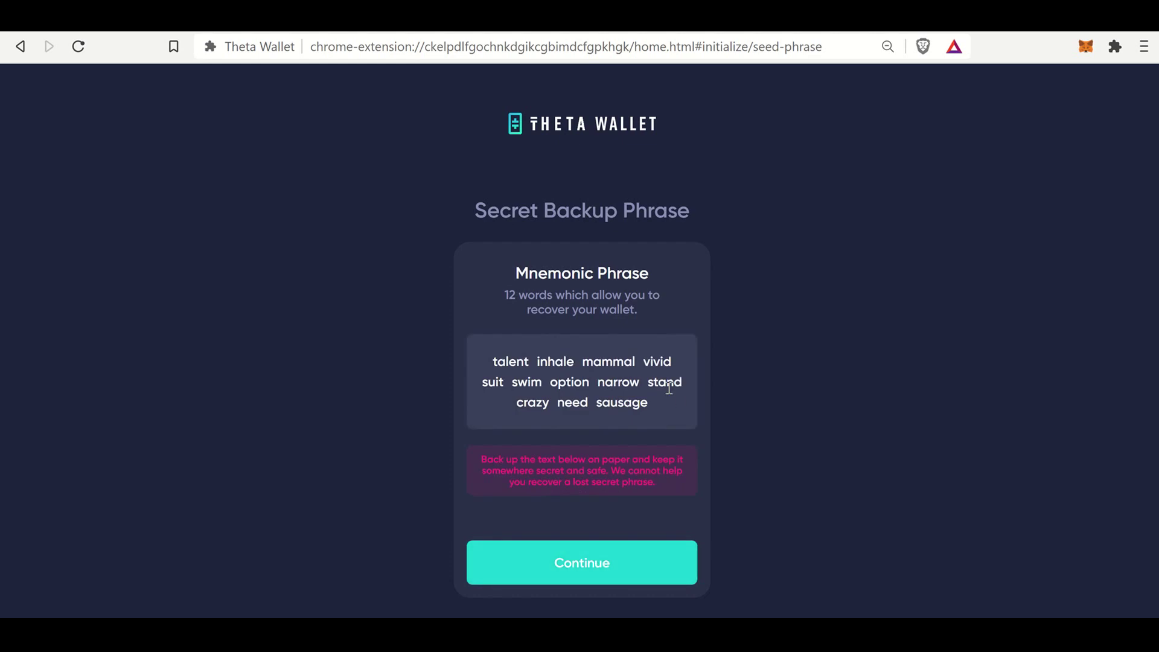
pyautogui.moveTo(650, 402); pyautogui.dragTo(592, 382)
pyautogui.moveTo(488, 349); pyautogui.dragTo(491, 353)
pyautogui.rightClick(515, 363)
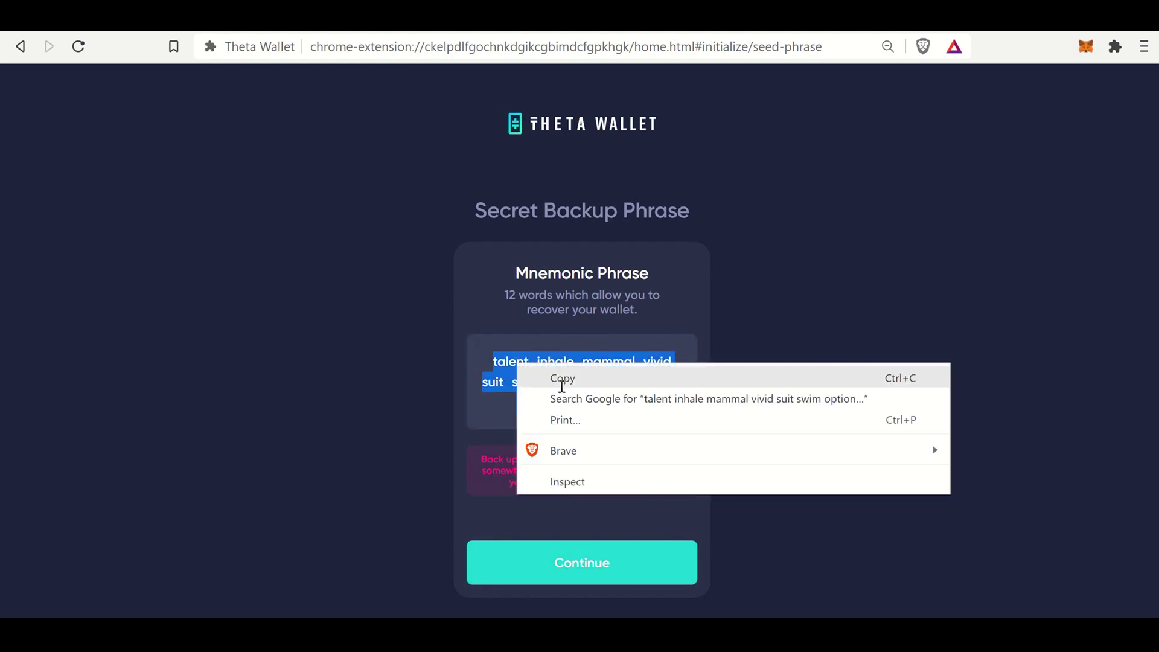
pyautogui.click(550, 379)
# Paste the phrase into Notepad, split it onto two lines after the seventh word
pyautogui.rightClick(817, 285)
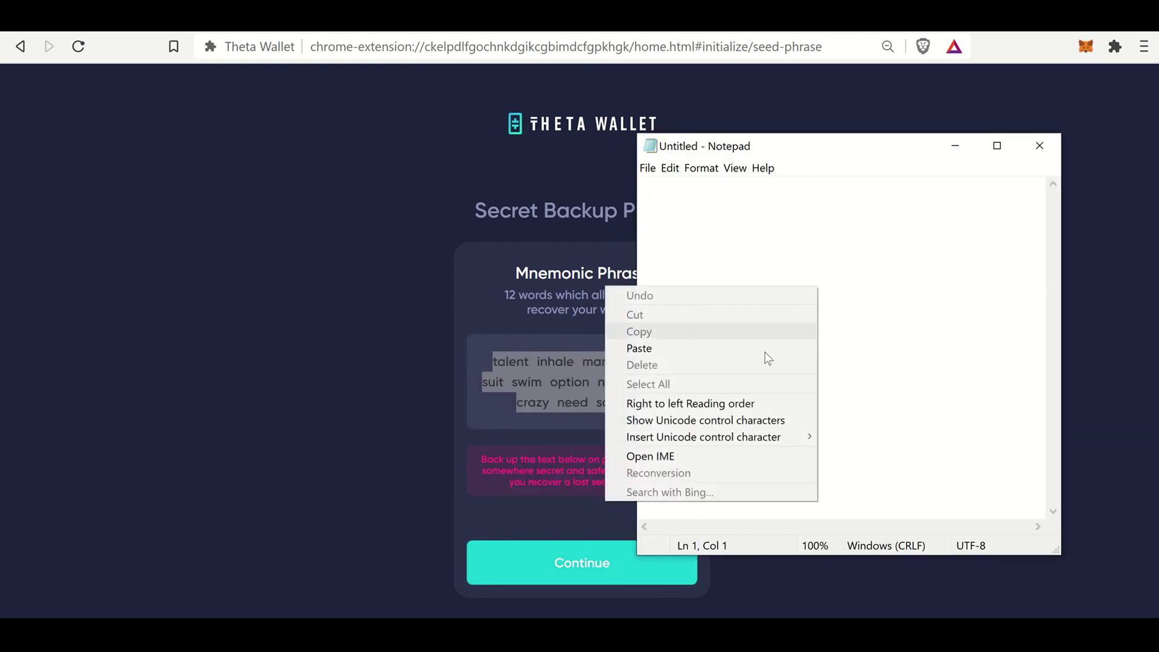
pyautogui.click(744, 349)
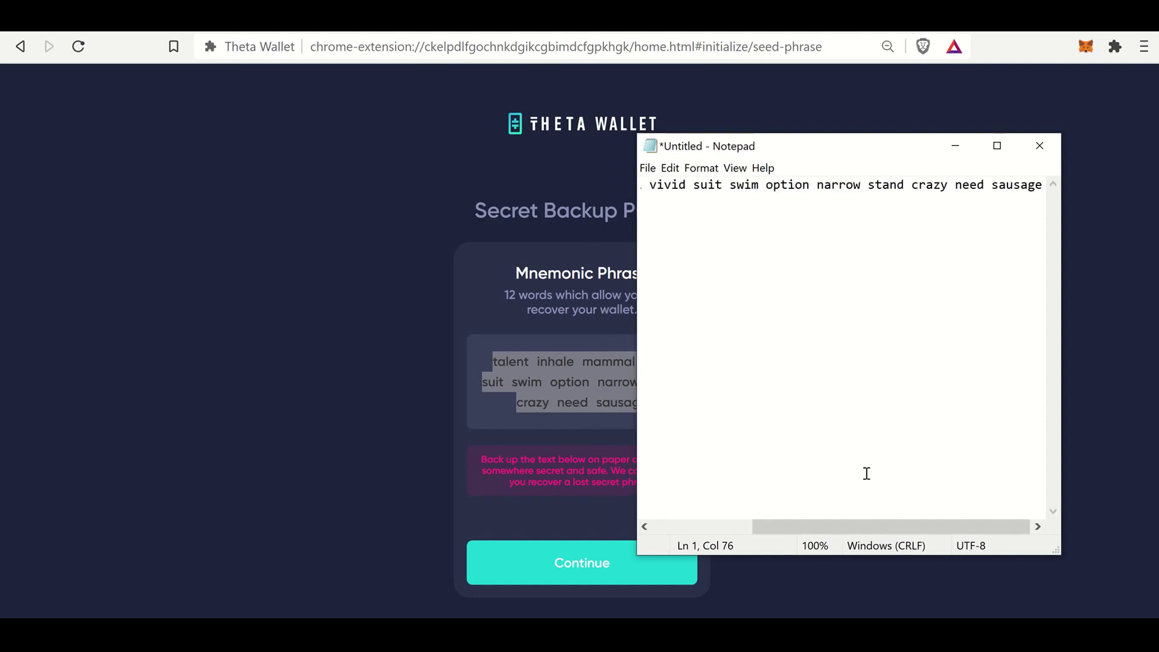
pyautogui.click(859, 184)
pyautogui.press('Return')
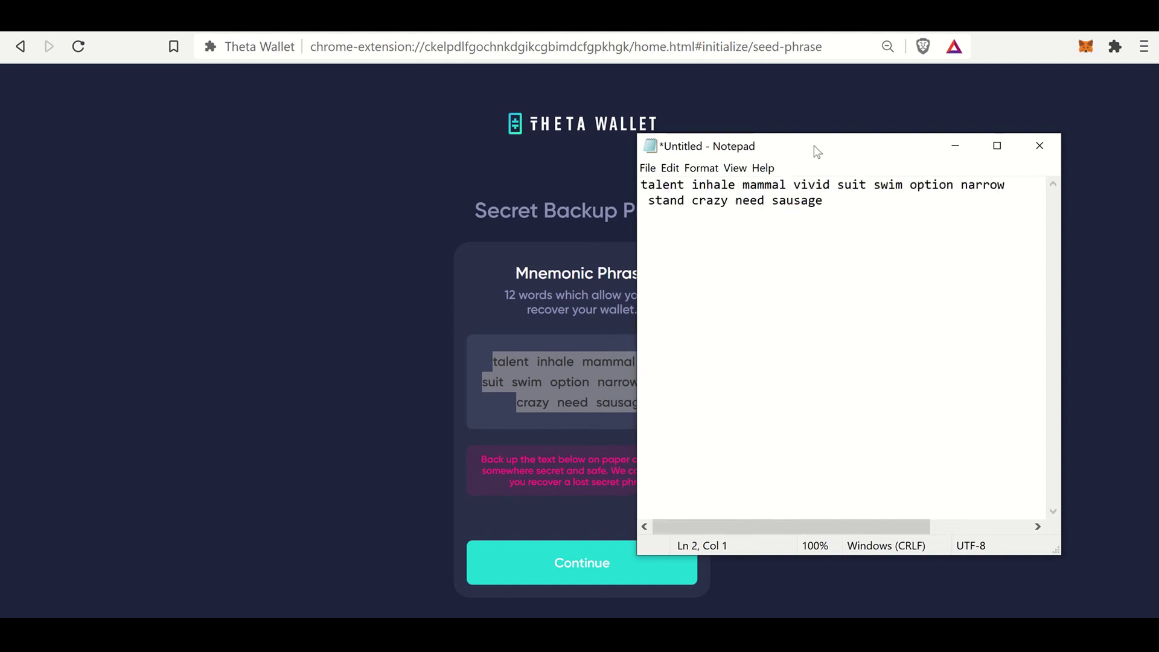
pyautogui.moveTo(816, 151); pyautogui.dragTo(898, 173)
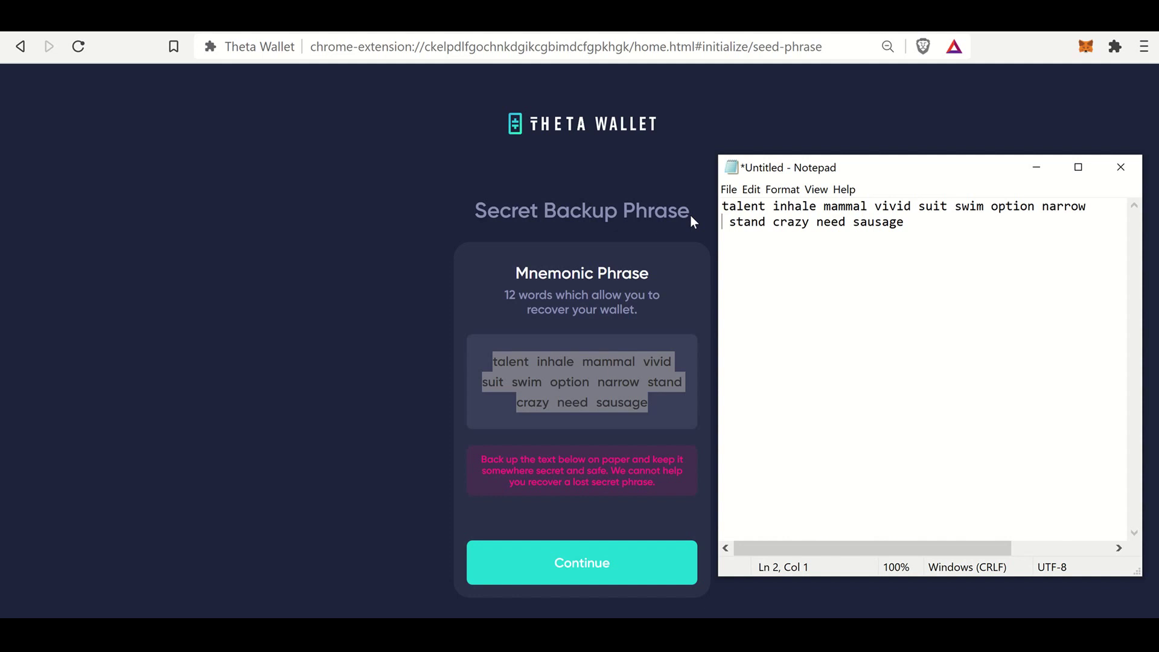
pyautogui.click(355, 258)
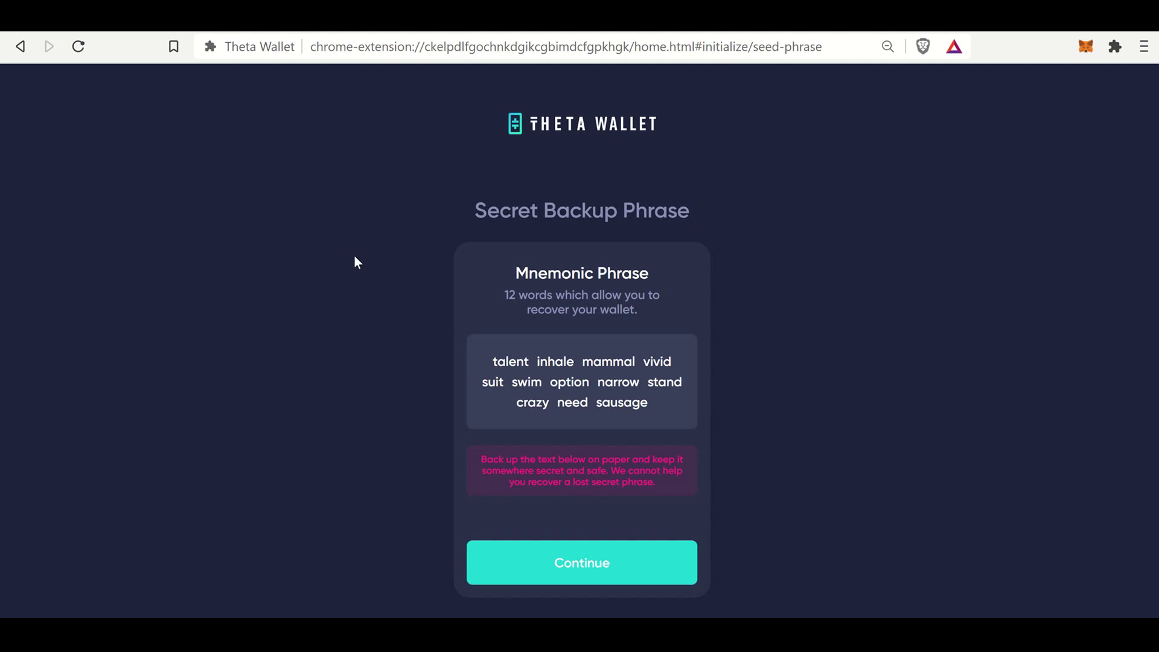
# Finish the backup step to reach the Account 1 wallet and check the network list
pyautogui.click(655, 574)
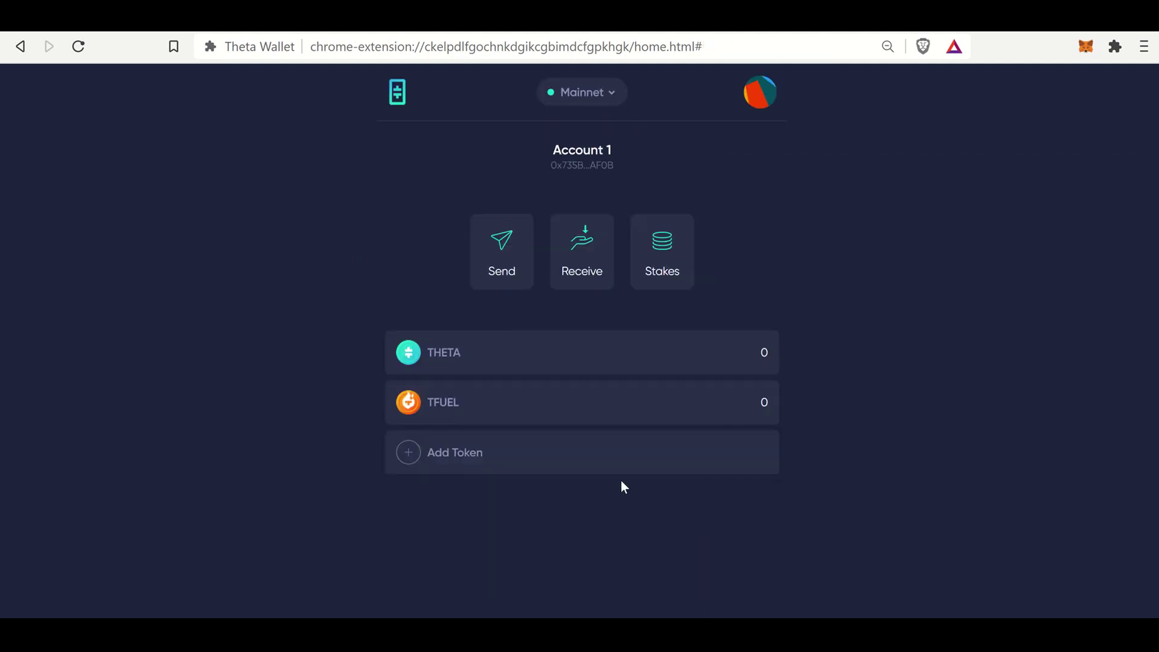
pyautogui.click(608, 102)
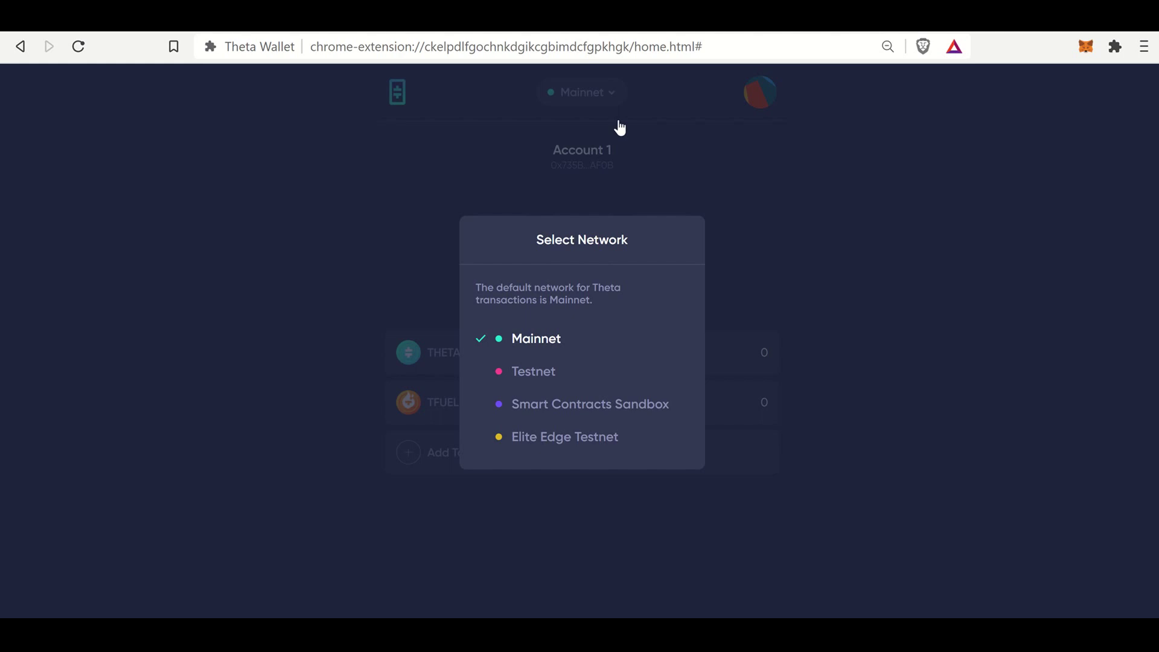
pyautogui.click(802, 187)
# Start a Keystore (Encrypted JSON) import with YouTubeVideoKeyStore.keystore and enter its password
pyautogui.click(766, 106)
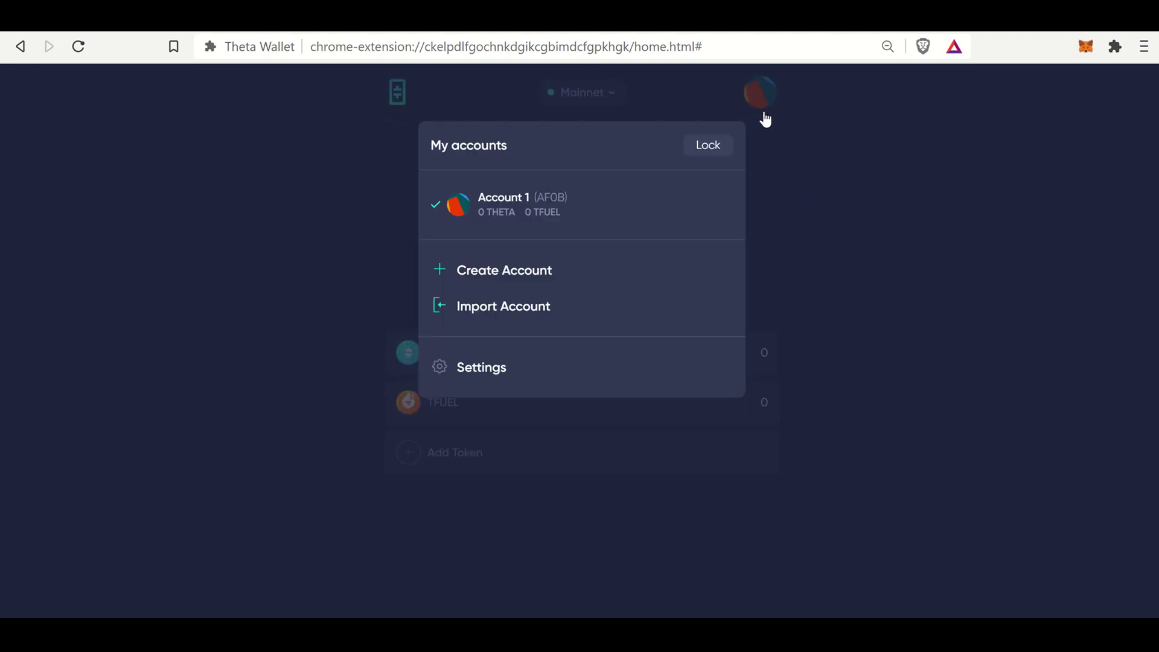
pyautogui.click(535, 319)
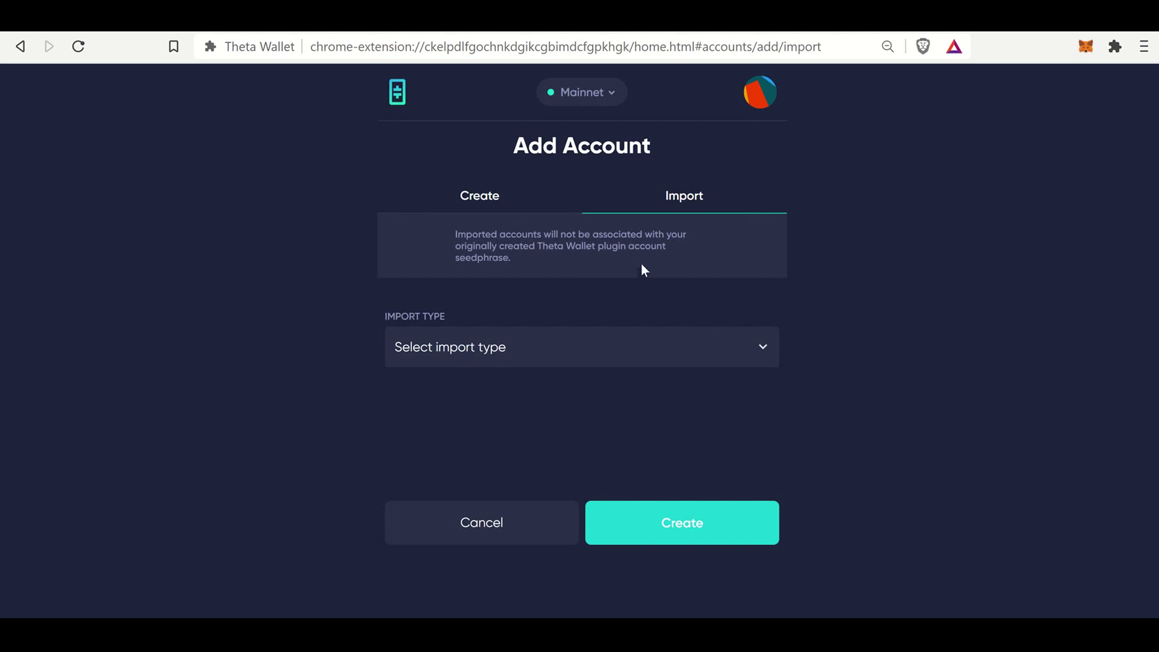
pyautogui.click(668, 346)
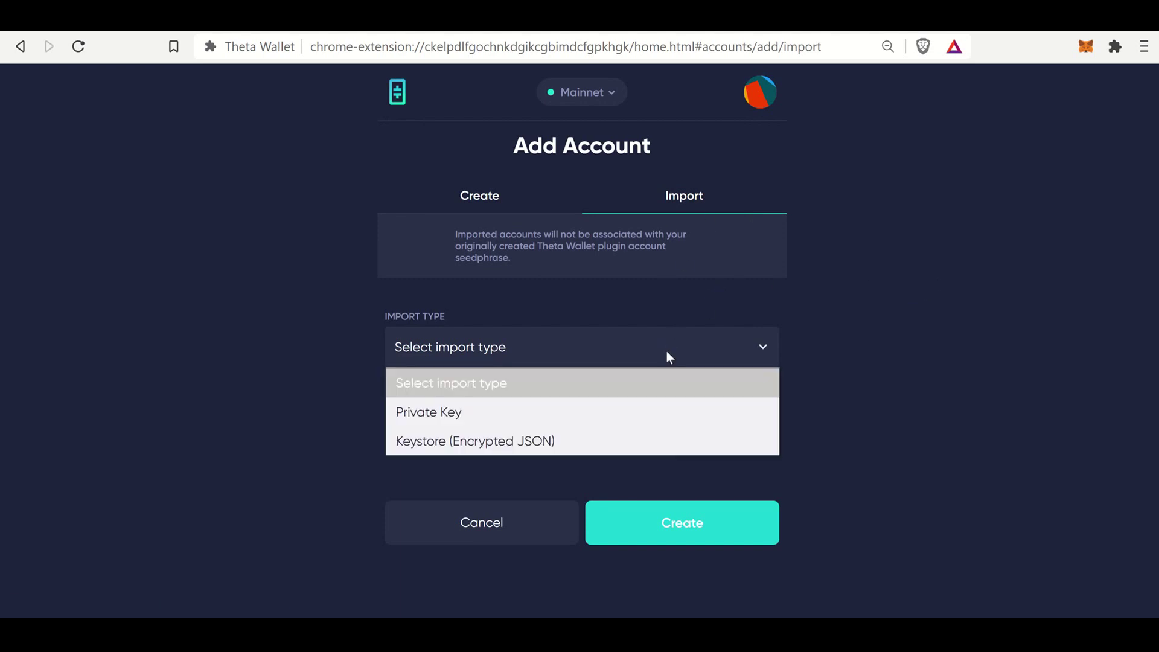
pyautogui.click(614, 444)
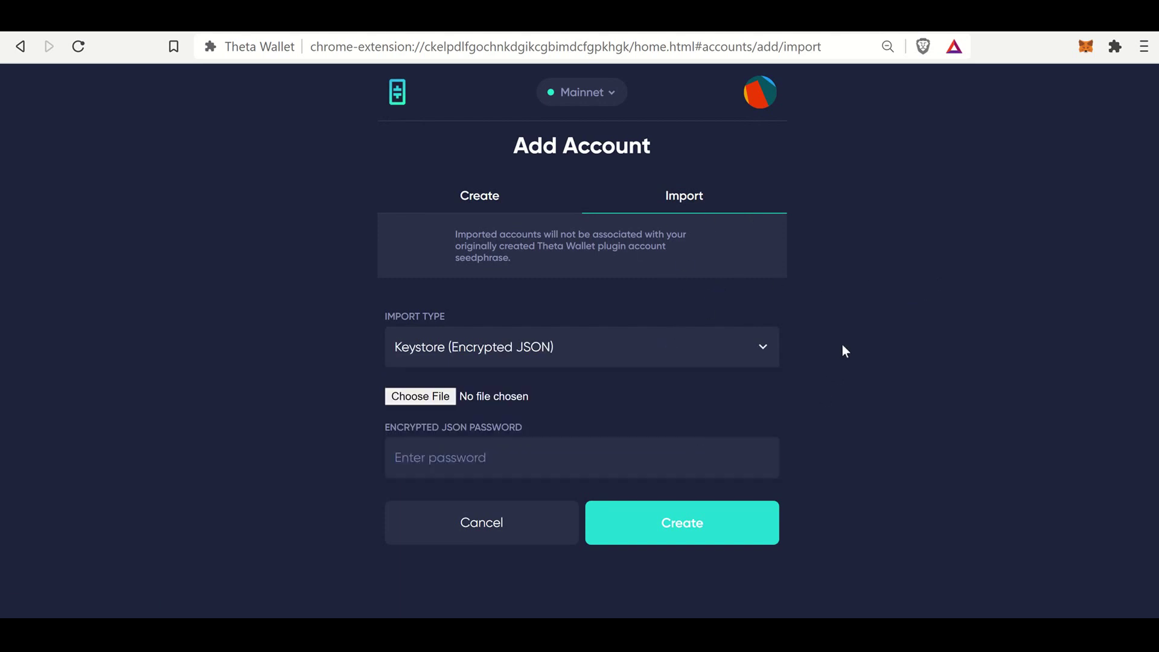
pyautogui.click(426, 397)
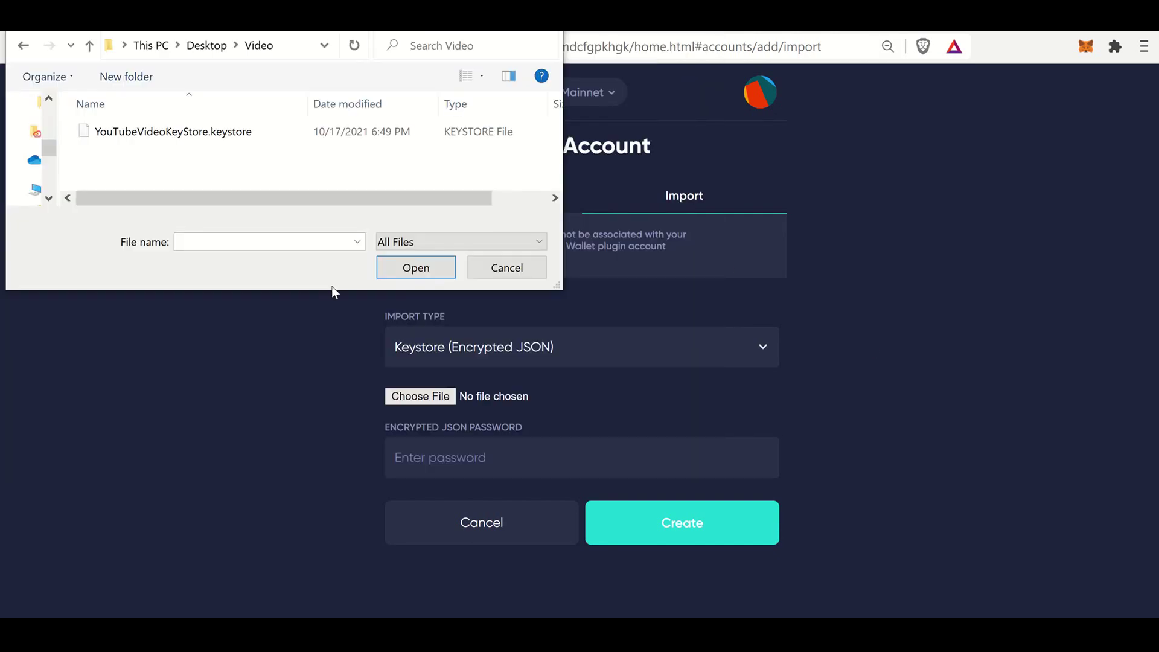
pyautogui.doubleClick(233, 139)
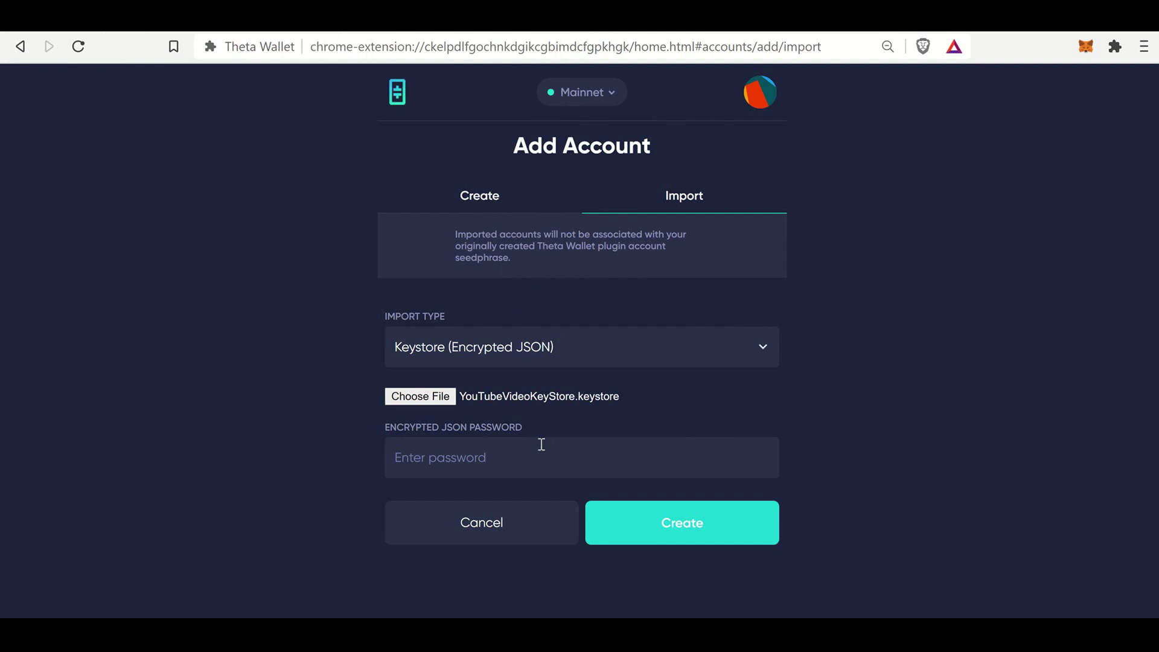
pyautogui.click(541, 445)
pyautogui.write('••••••••••••••')
# Create the imported Account 2, check the Mainnet network list, then go to the Theta web wallet site
pyautogui.click(663, 526)
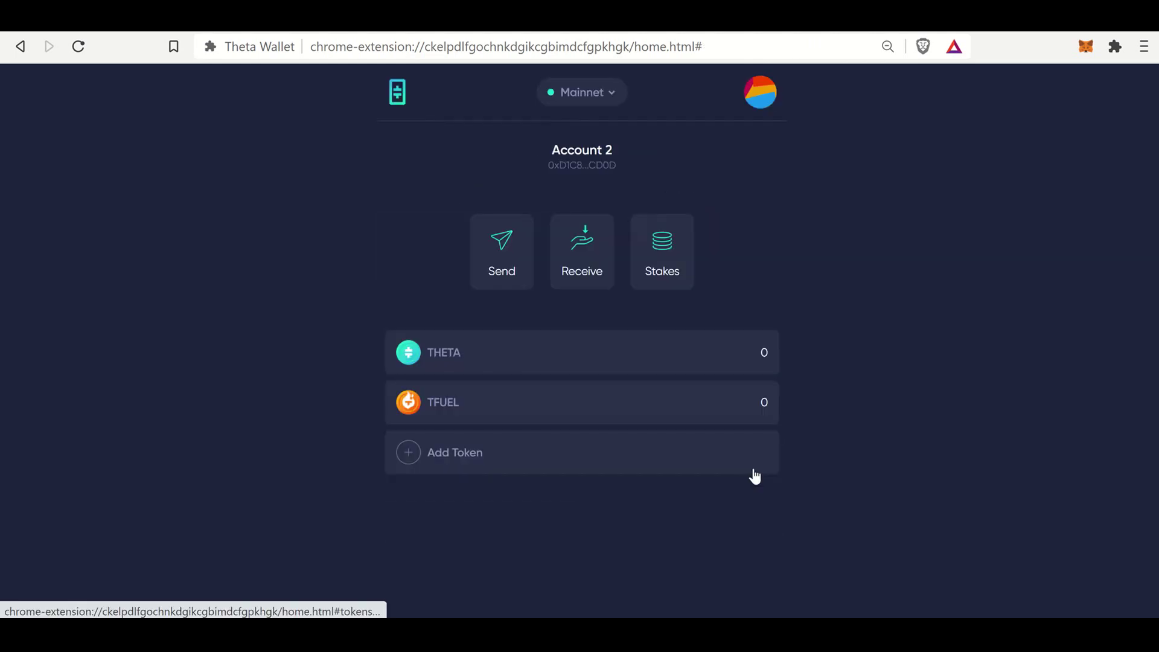
pyautogui.click(594, 98)
pyautogui.click(905, 225)
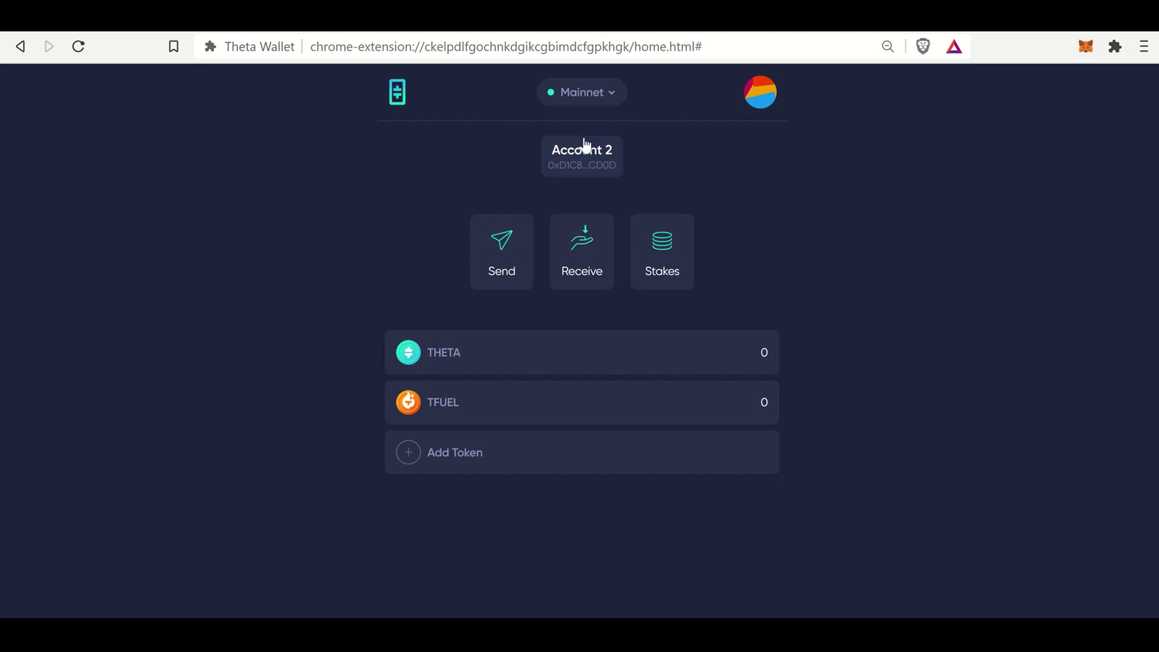
pyautogui.click(380, 90)
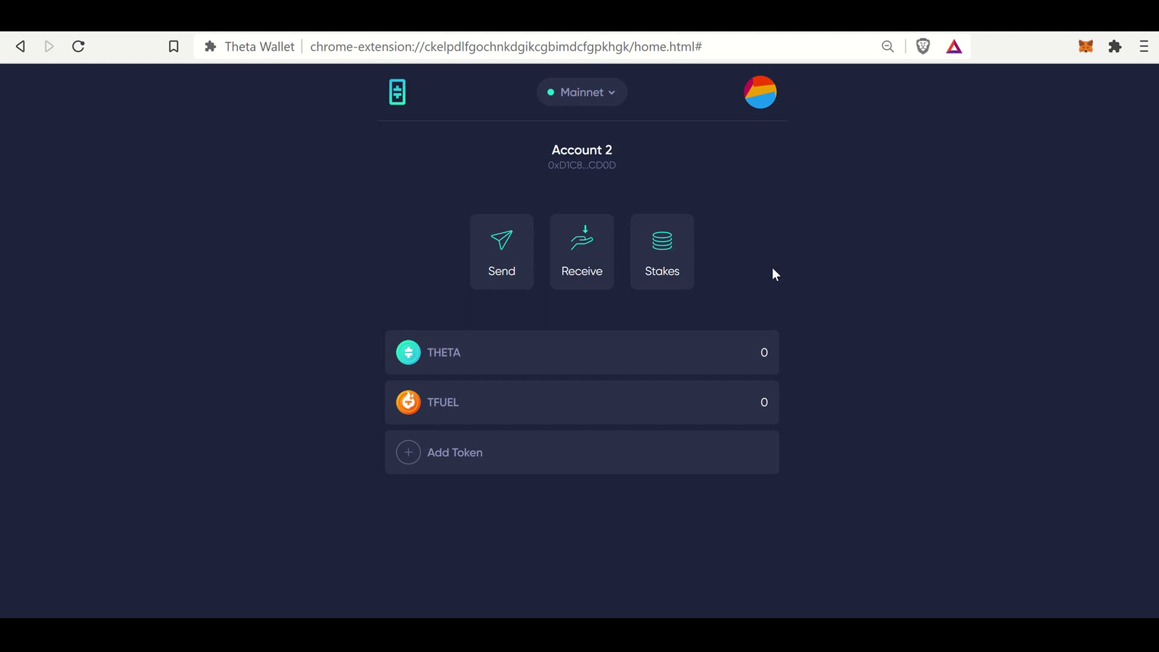
# Select Account 1 from the accounts list, then check the accounts list and Mainnet network selector
pyautogui.click(767, 100)
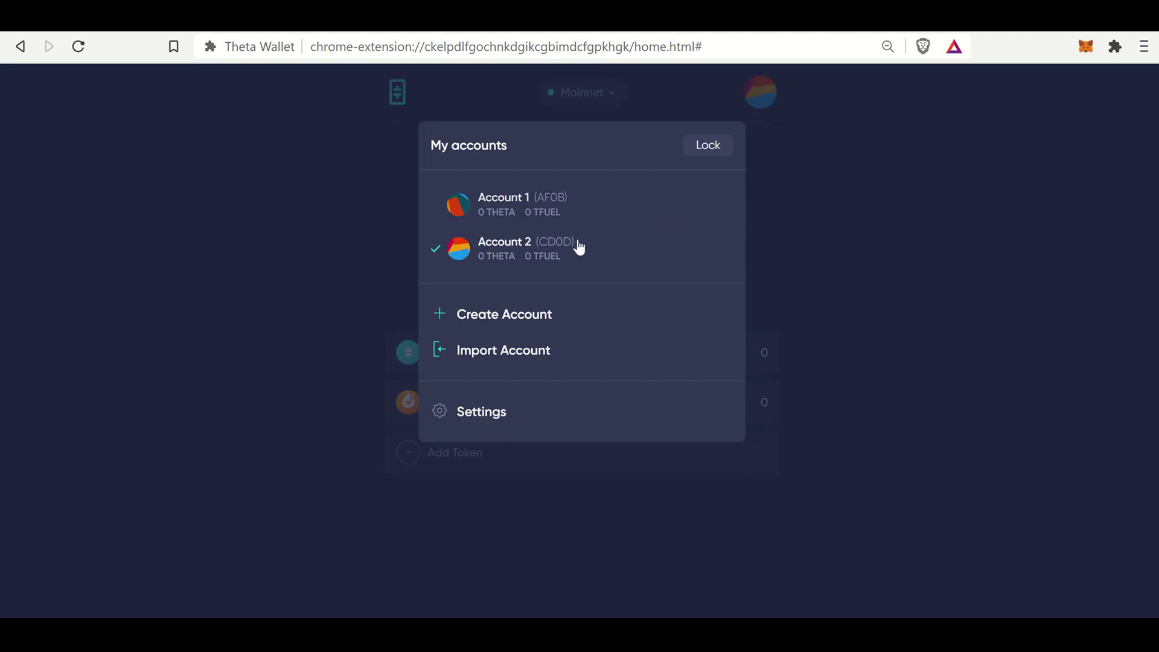
pyautogui.click(558, 221)
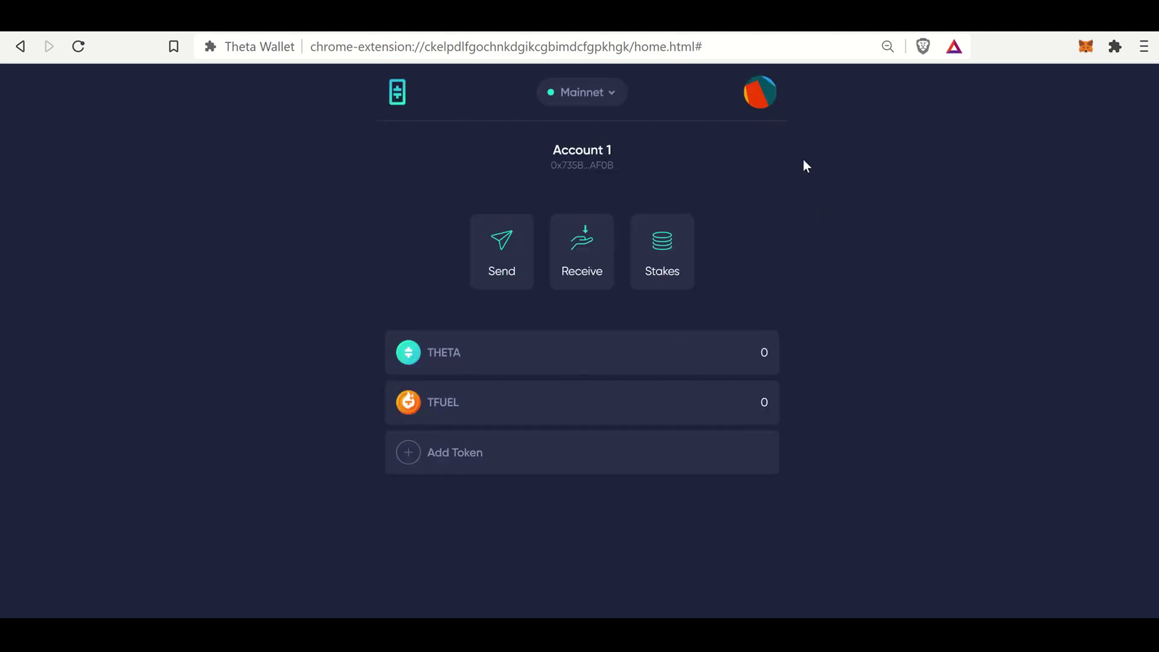
pyautogui.click(762, 106)
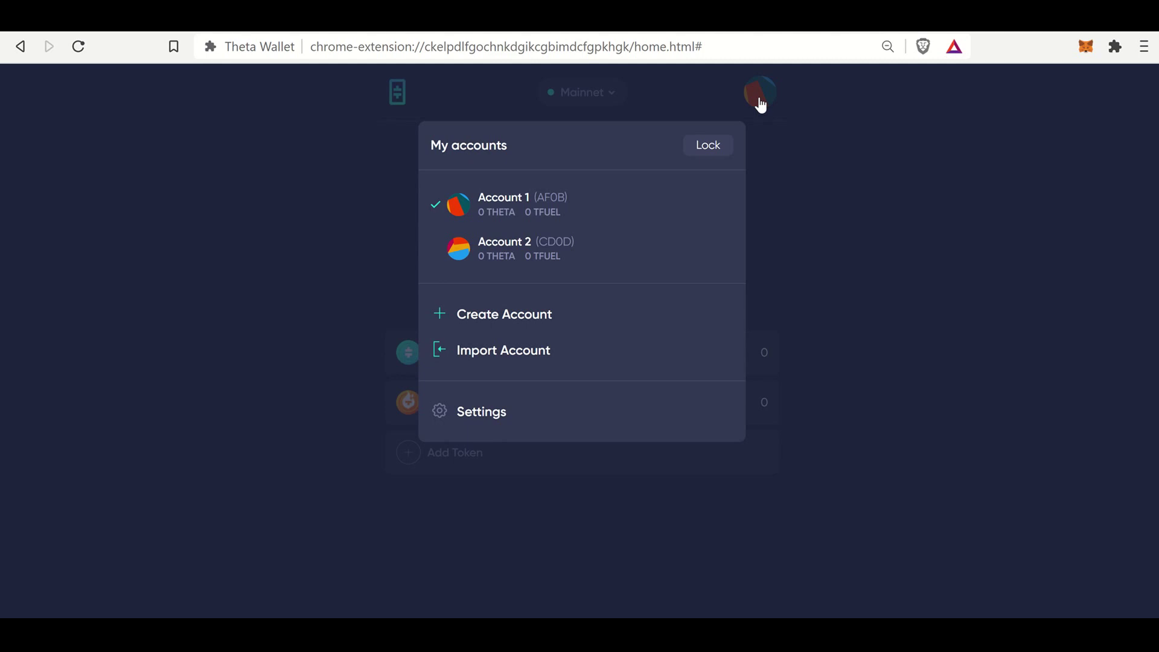
pyautogui.click(896, 274)
pyautogui.click(597, 95)
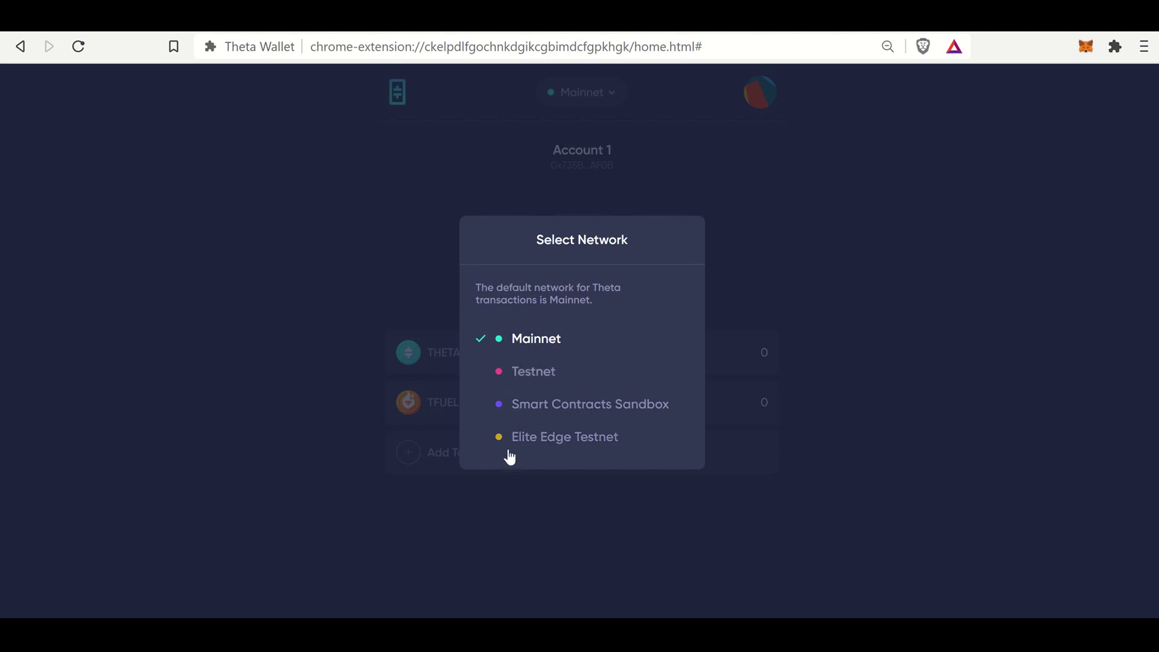
pyautogui.click(916, 401)
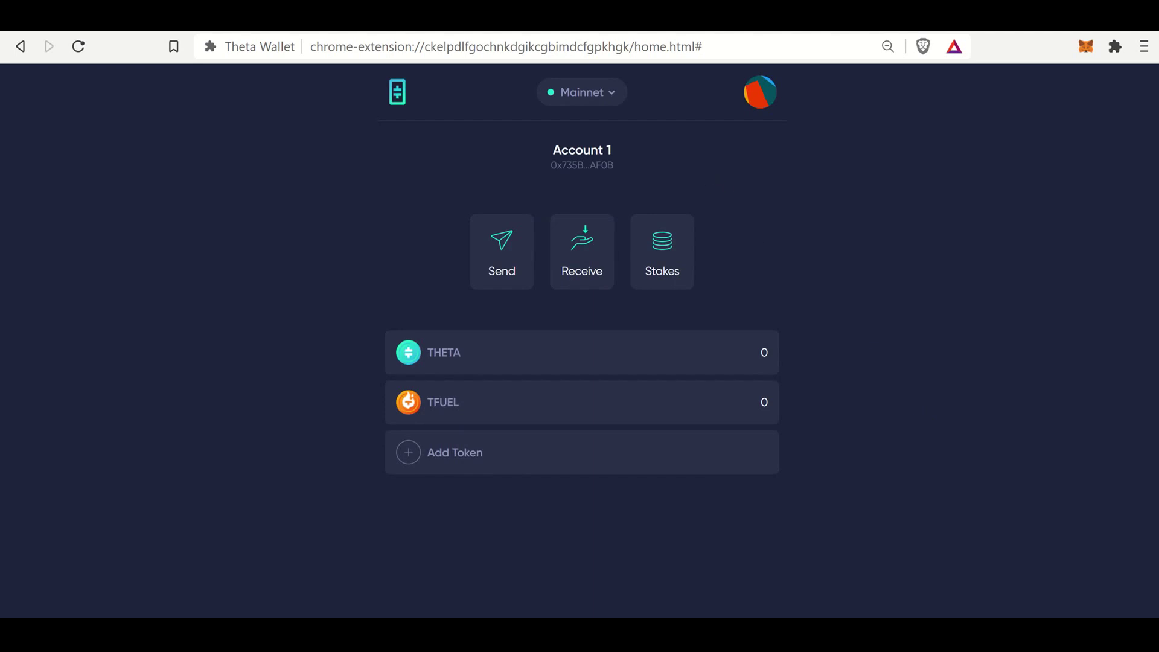
# Pin Theta Wallet in the Extensions menu, then copy the Account 1 address
pyautogui.click(1115, 47)
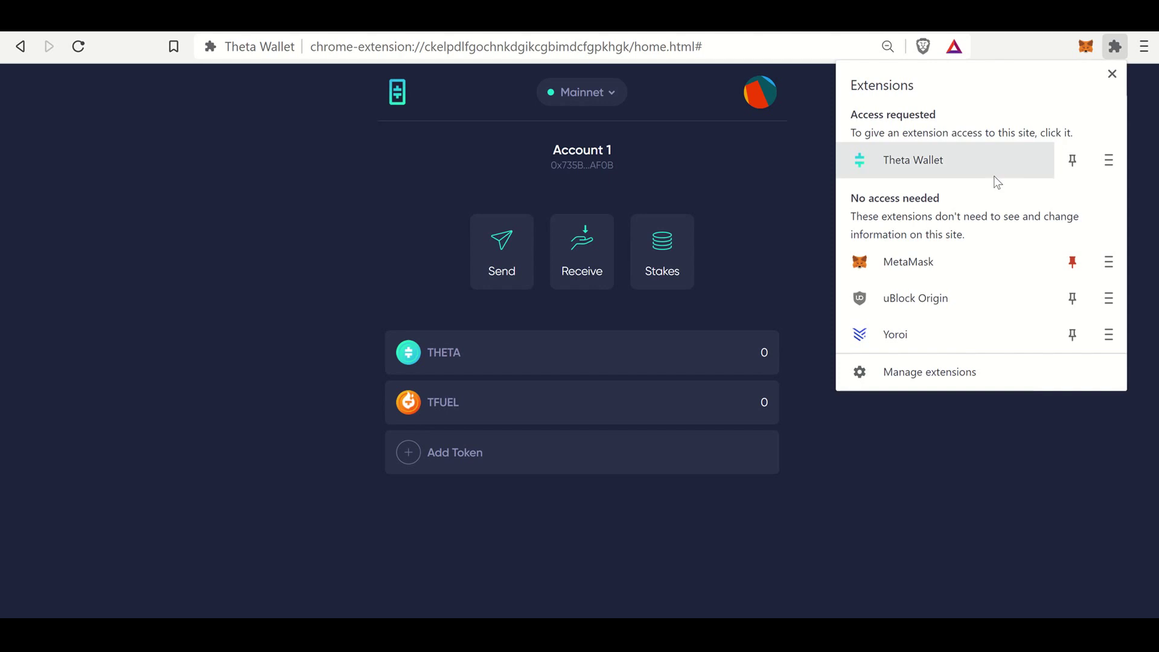
pyautogui.click(1072, 160)
pyautogui.click(1007, 435)
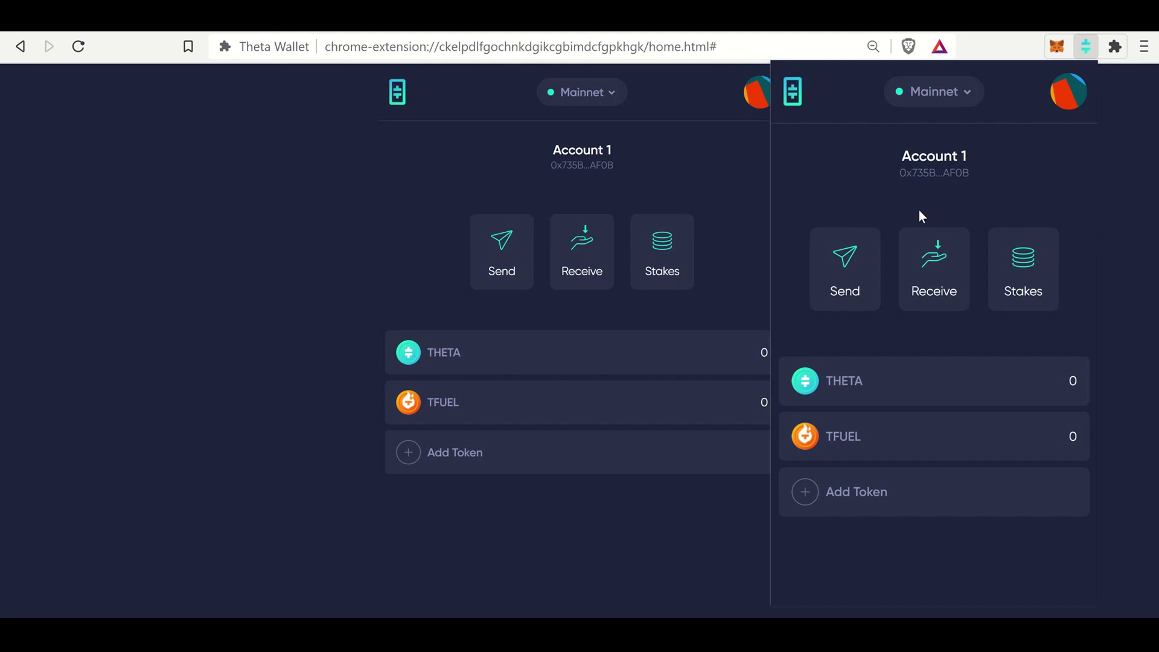
pyautogui.click(935, 174)
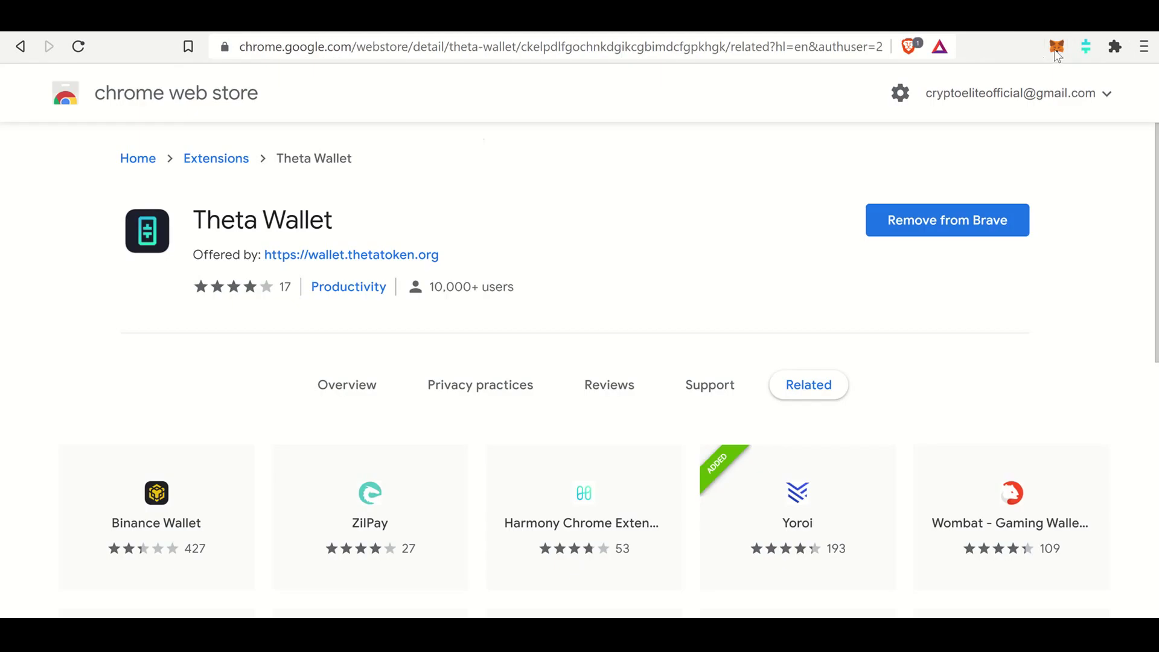
# Open the pinned Theta Wallet popup to view Account 1 on Mainnet
pyautogui.click(1085, 53)
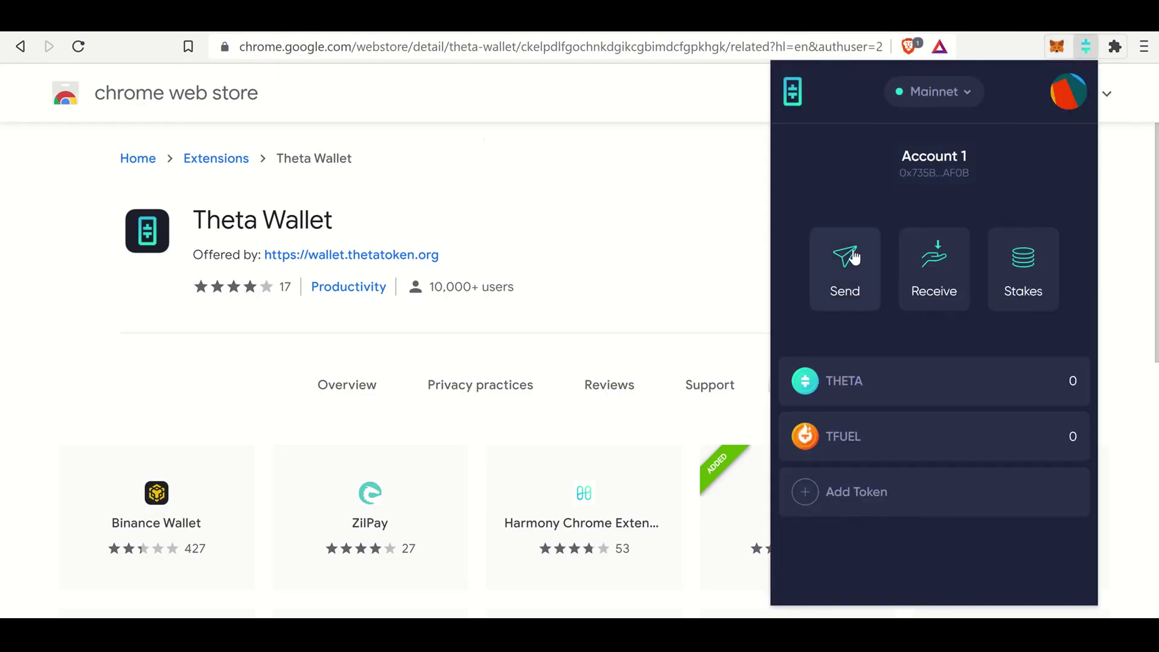